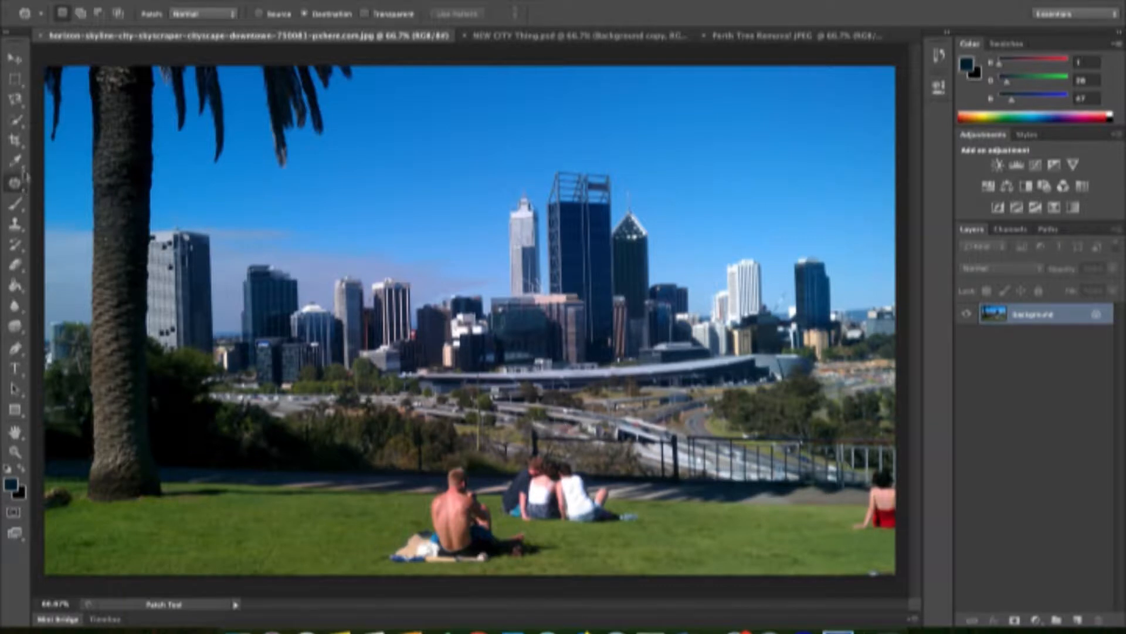
# Step: Using the Clone Stamp tool with an enlarged brush, clone grass over the base of the palm trunk
pyautogui.click(15, 225)
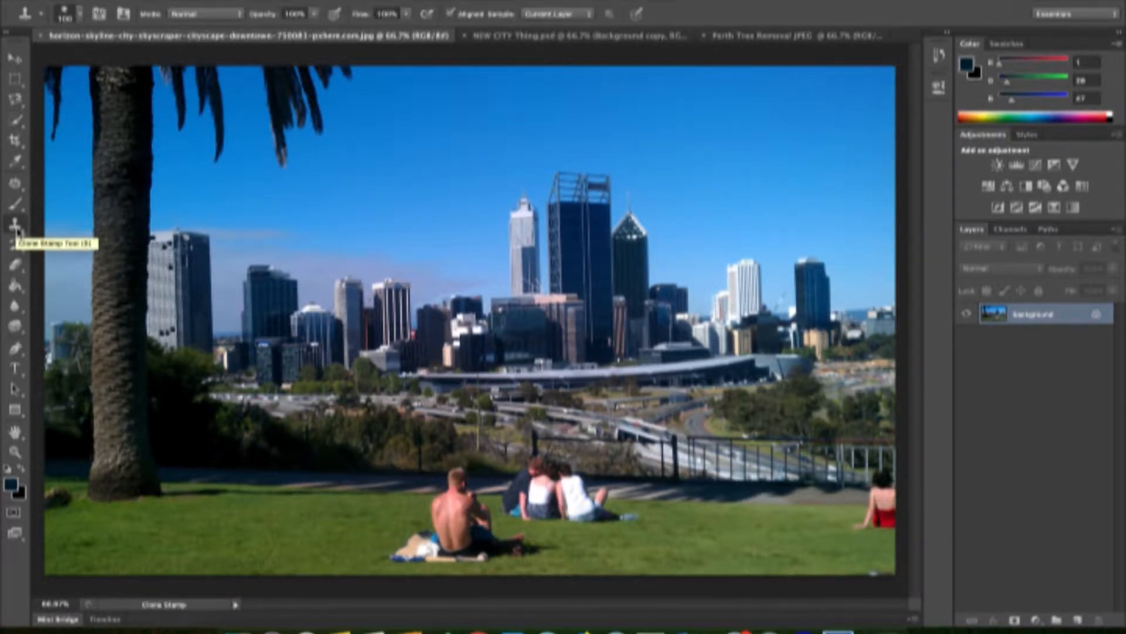
pyautogui.click(11, 228)
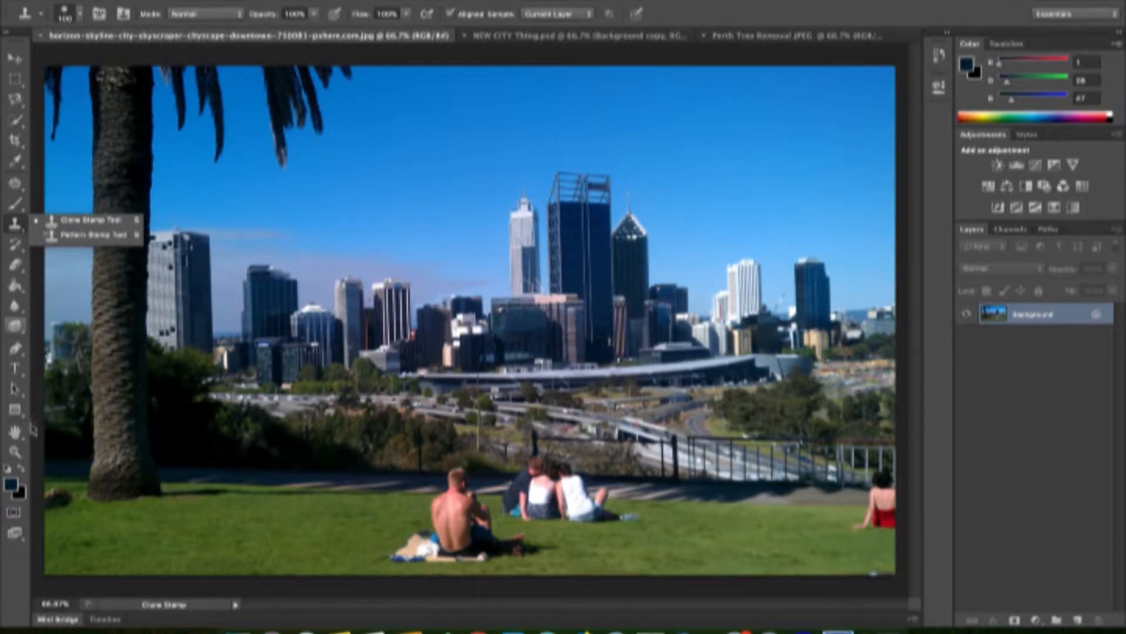
pyautogui.click(21, 232)
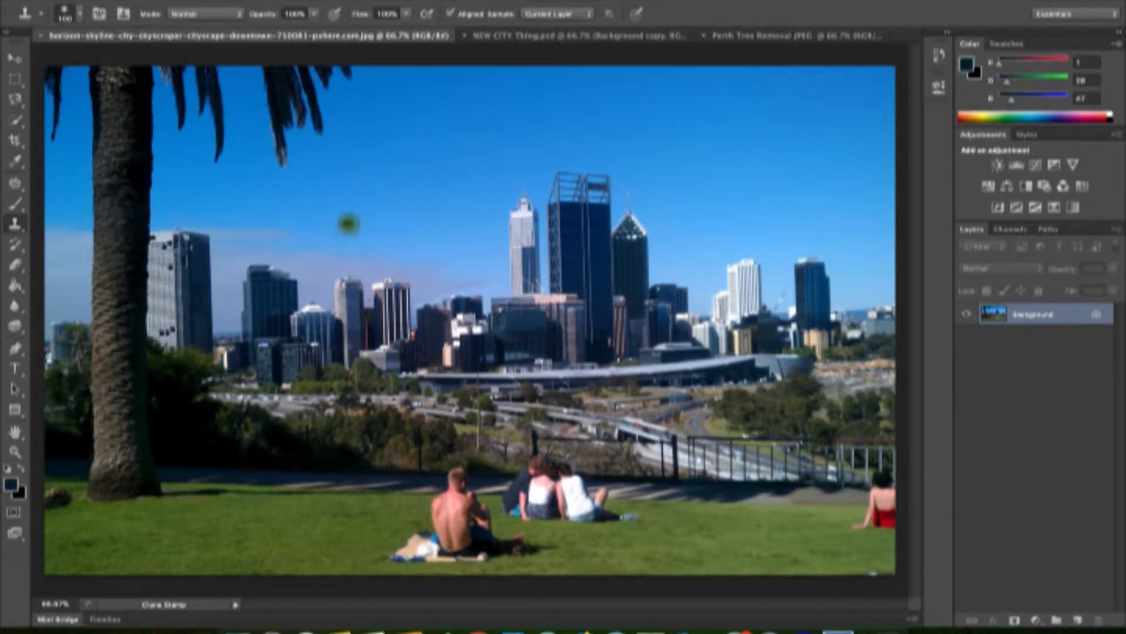
pyautogui.press(']')
pyautogui.moveTo(68, 499); pyautogui.dragTo(52, 499)
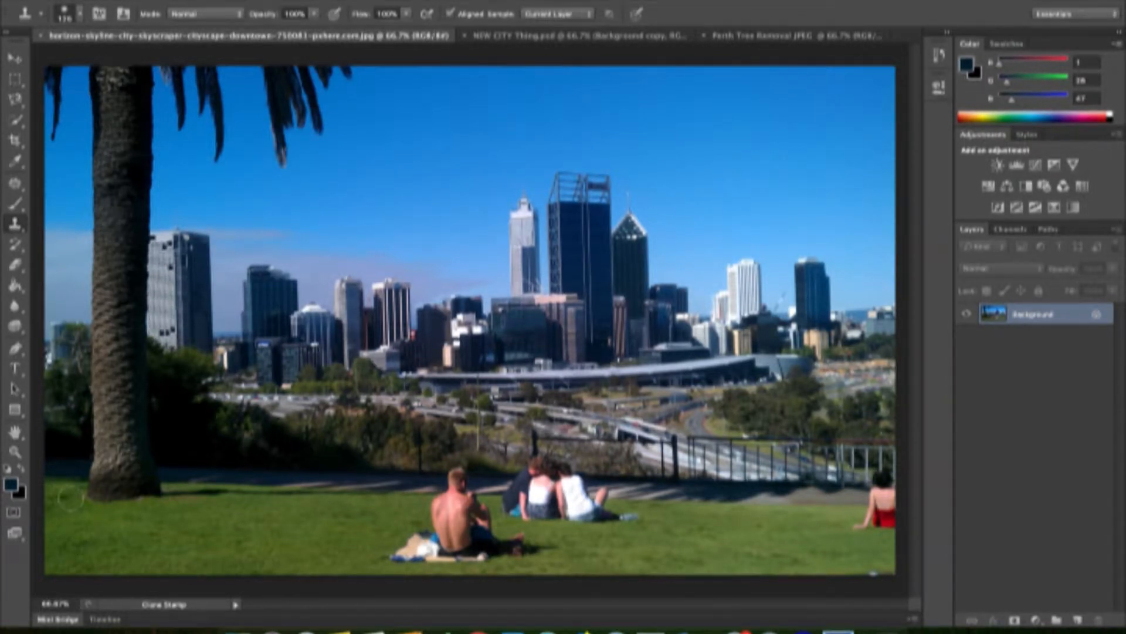
pyautogui.moveTo(70, 499); pyautogui.dragTo(211, 497)
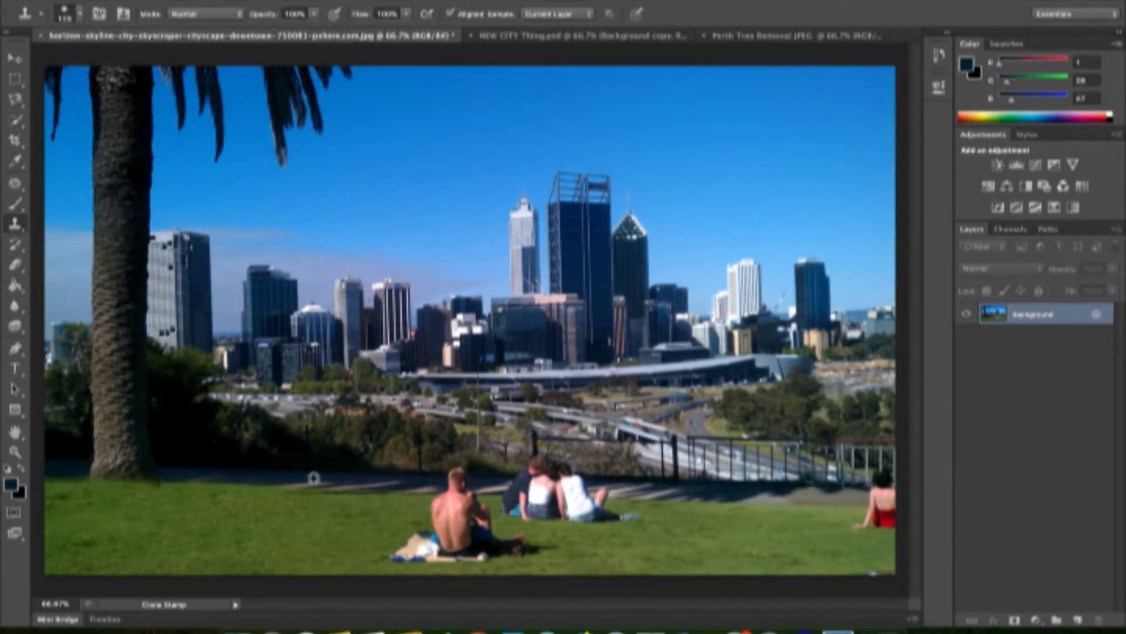
# Step: Sample the shaded path beside the palm and clone it over the bottom of the trunk to continue the path
pyautogui.keyDown('alt'); pyautogui.click(274, 477); pyautogui.keyUp('alt')
pyautogui.click(154, 476)
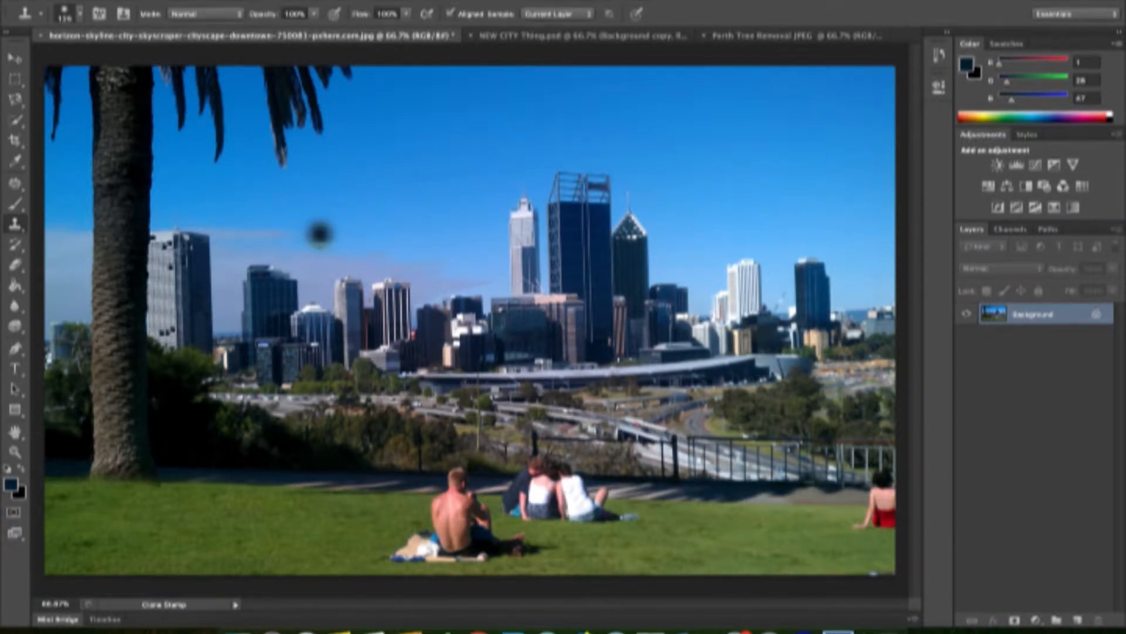
pyautogui.click(320, 234)
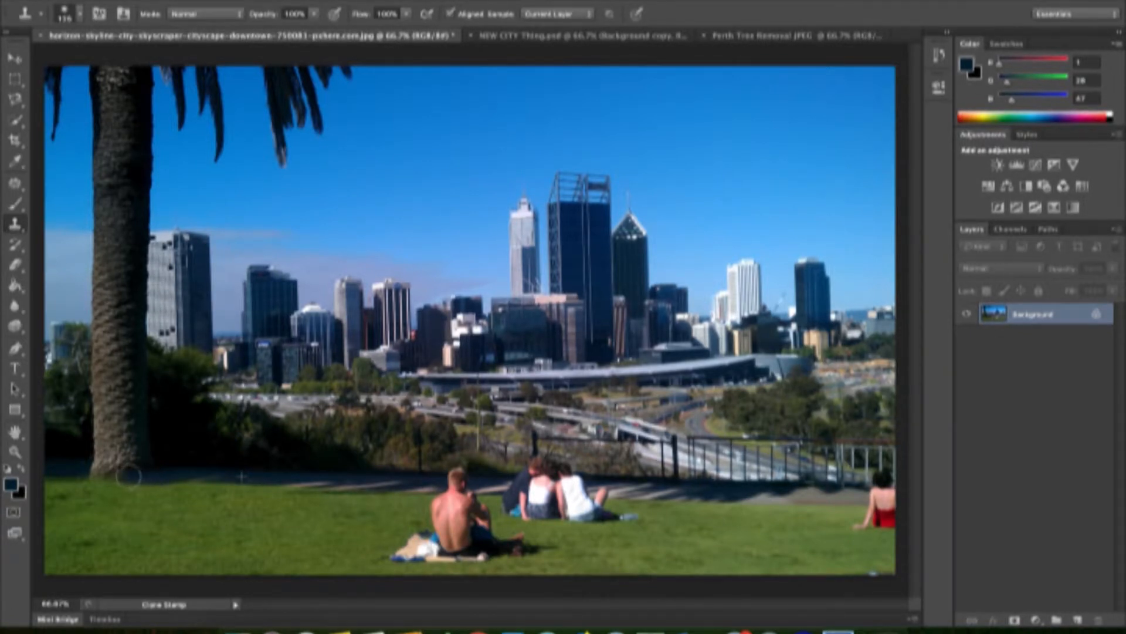
pyautogui.moveTo(132, 475); pyautogui.dragTo(97, 471)
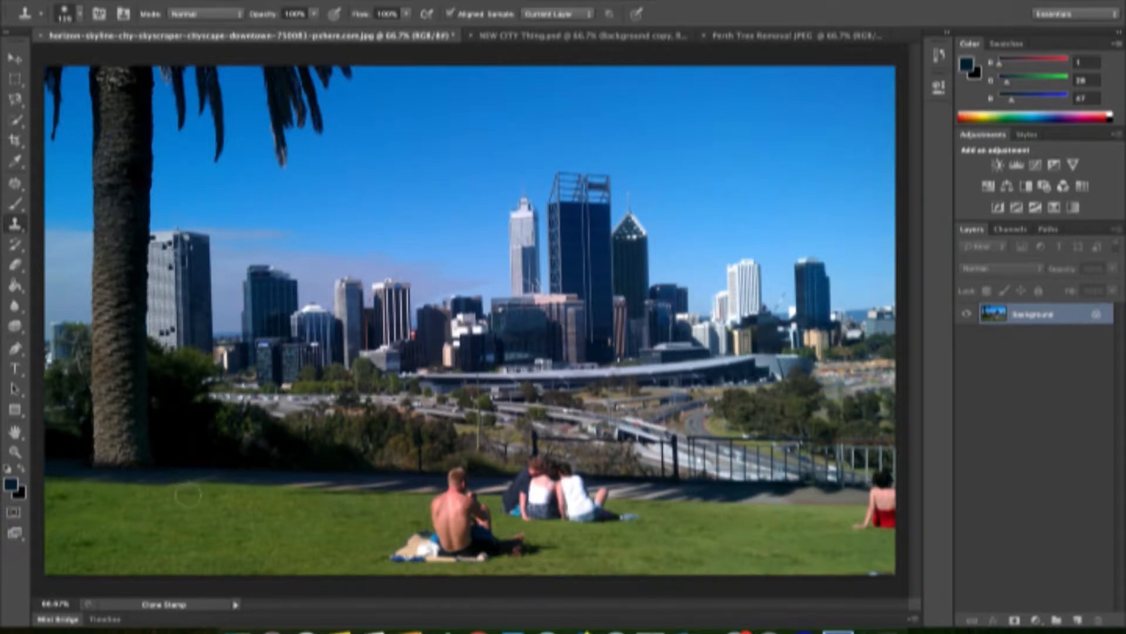
# Step: Retouch the edge between the grass and the shaded path near the trunk by cloning along it with a smaller brush
pyautogui.press('super+plus')
pyautogui.scroll(4, 182, 499)
pyautogui.scroll(-1, 110, 551)
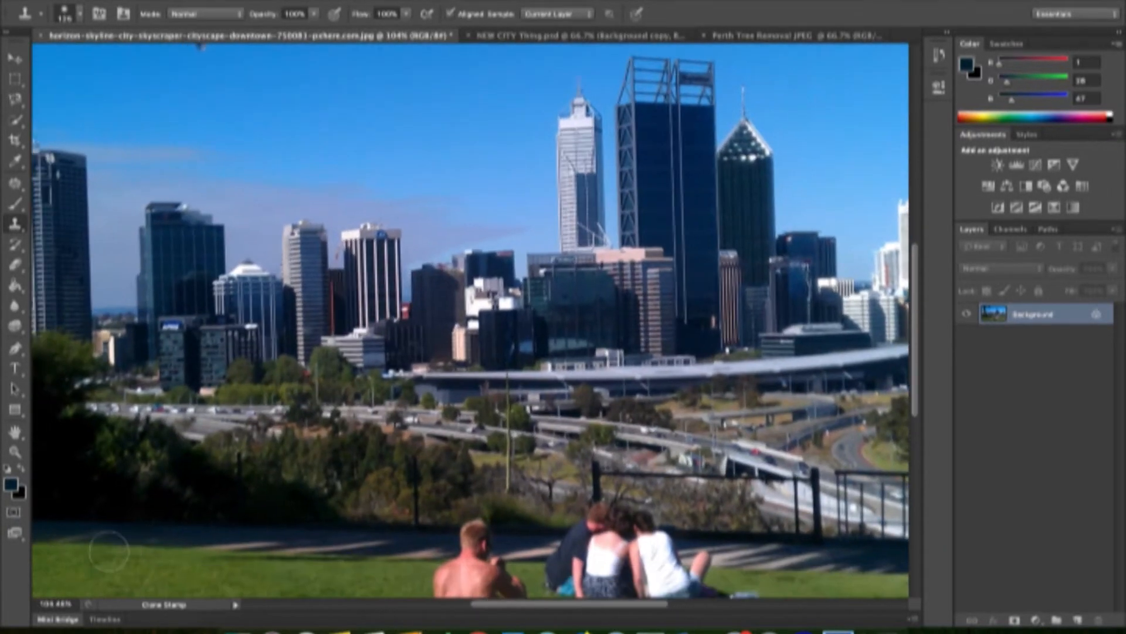
pyautogui.hscroll(-4, 109, 551)
pyautogui.scroll(-1, 109, 551)
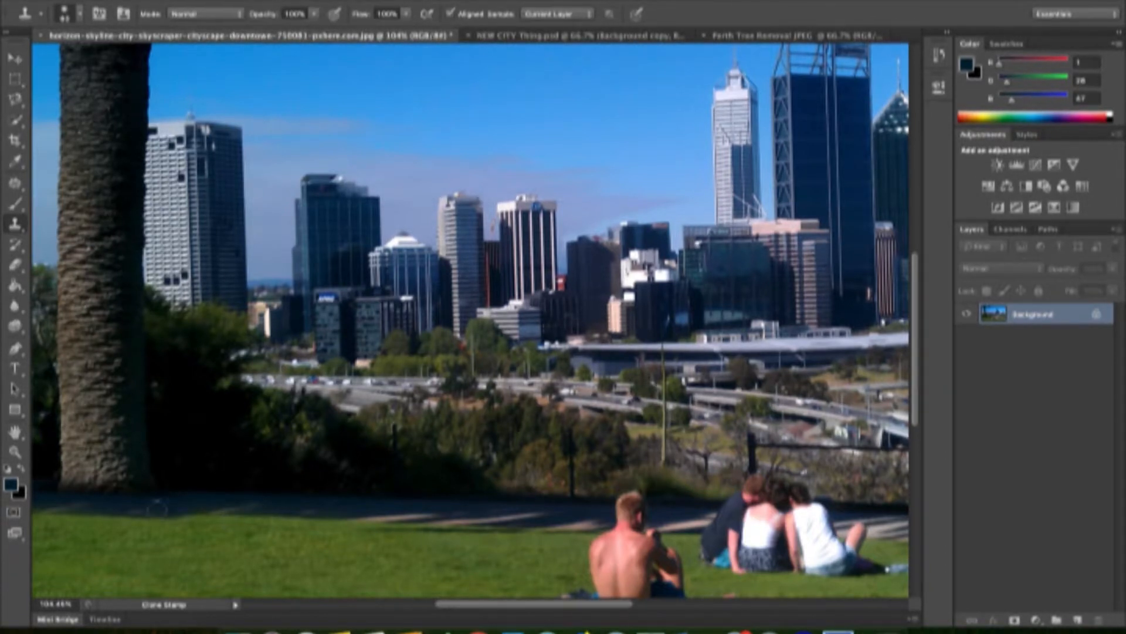
pyautogui.moveTo(176, 511); pyautogui.dragTo(459, 518)
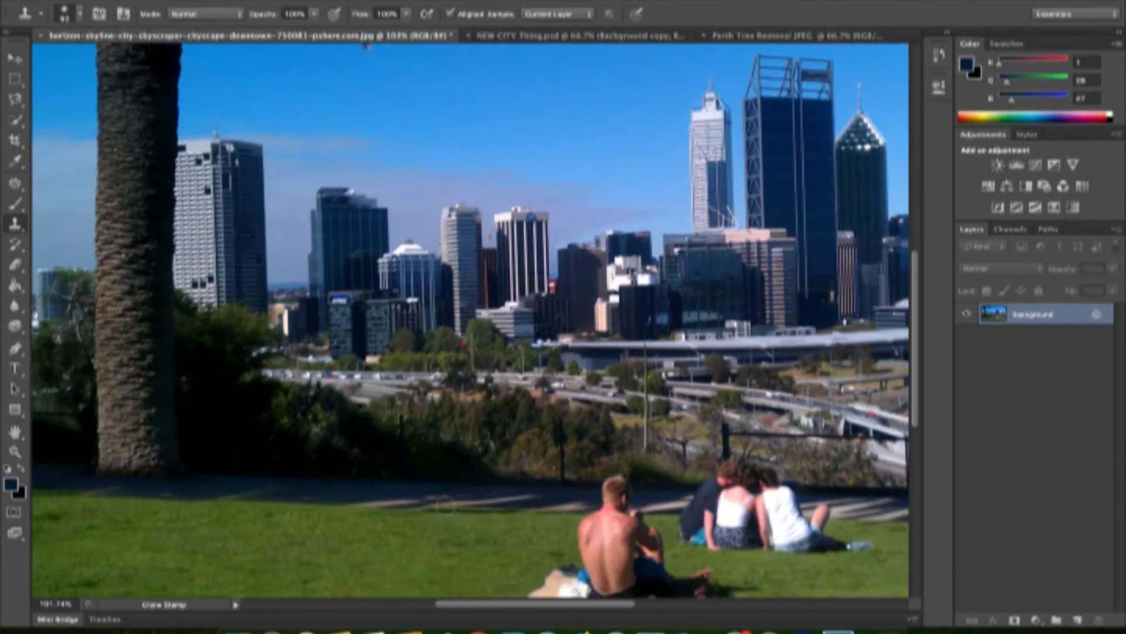
# Step: Enlarge the clone brush to 200 px, sample the dark bushes beside the palm and clone them over the lowest part of the trunk
pyautogui.scroll(-5, 444, 505)
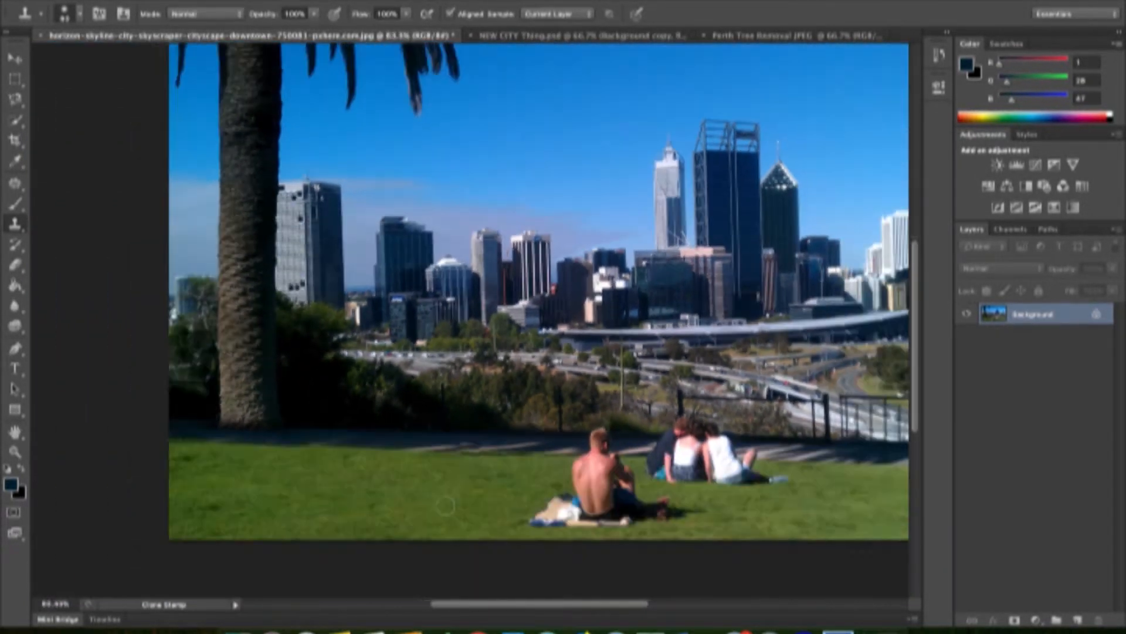
pyautogui.scroll(4, 445, 503)
pyautogui.scroll(-2, 445, 503)
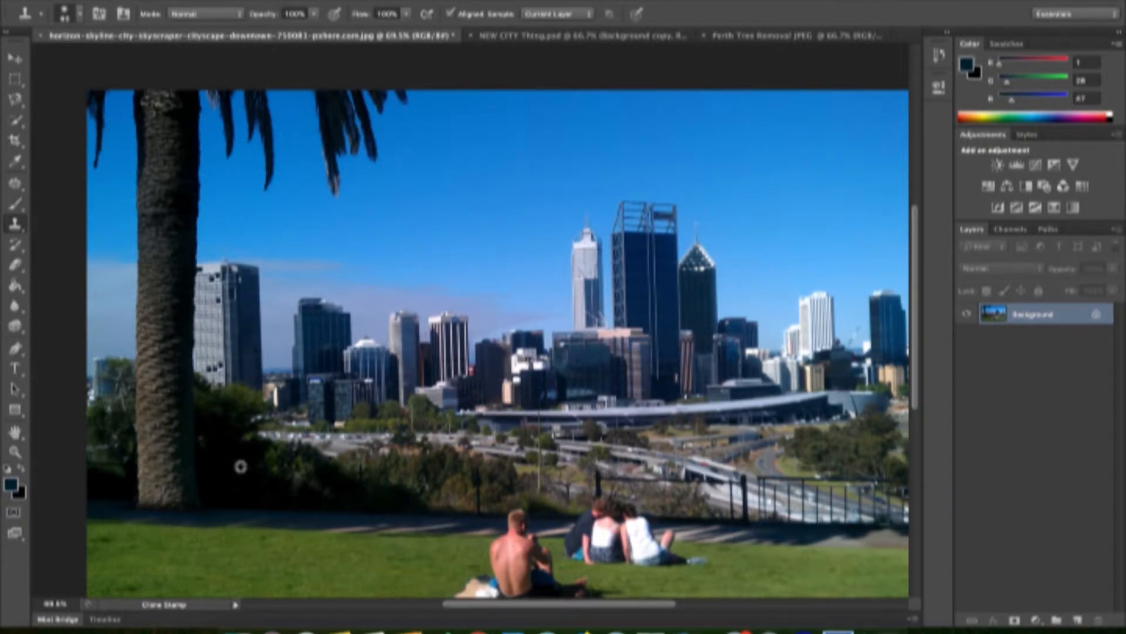
pyautogui.press(']')
pyautogui.press(']')
pyautogui.press(']')
pyautogui.press(']')
pyautogui.press(']')
pyautogui.press(']')
pyautogui.press(']')
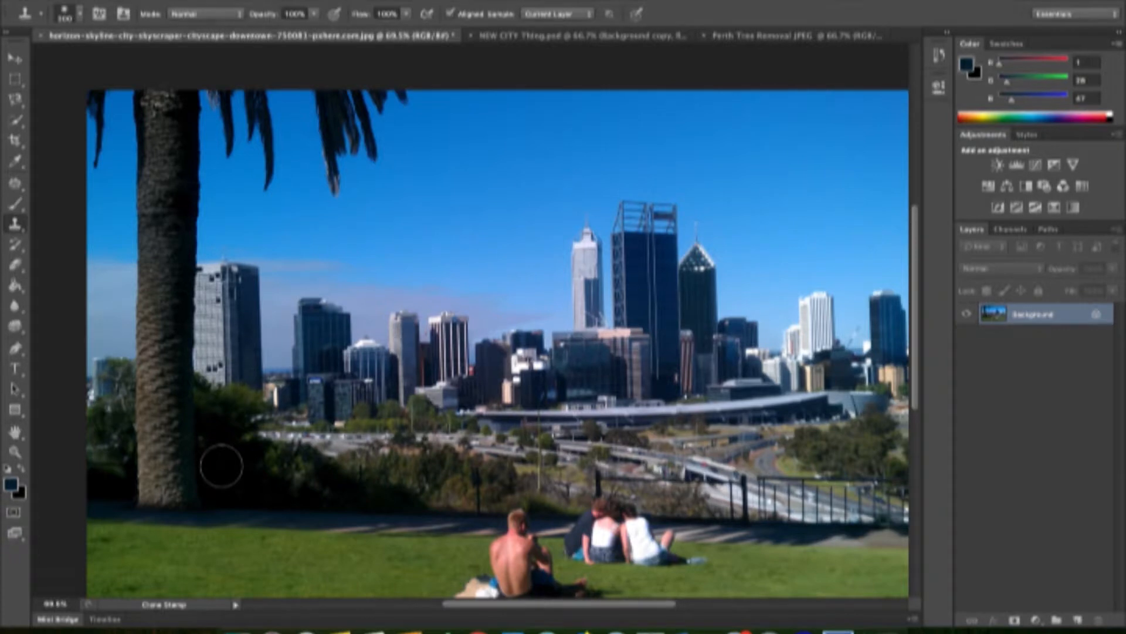
pyautogui.keyDown('alt'); pyautogui.click(244, 485); pyautogui.keyUp('alt')
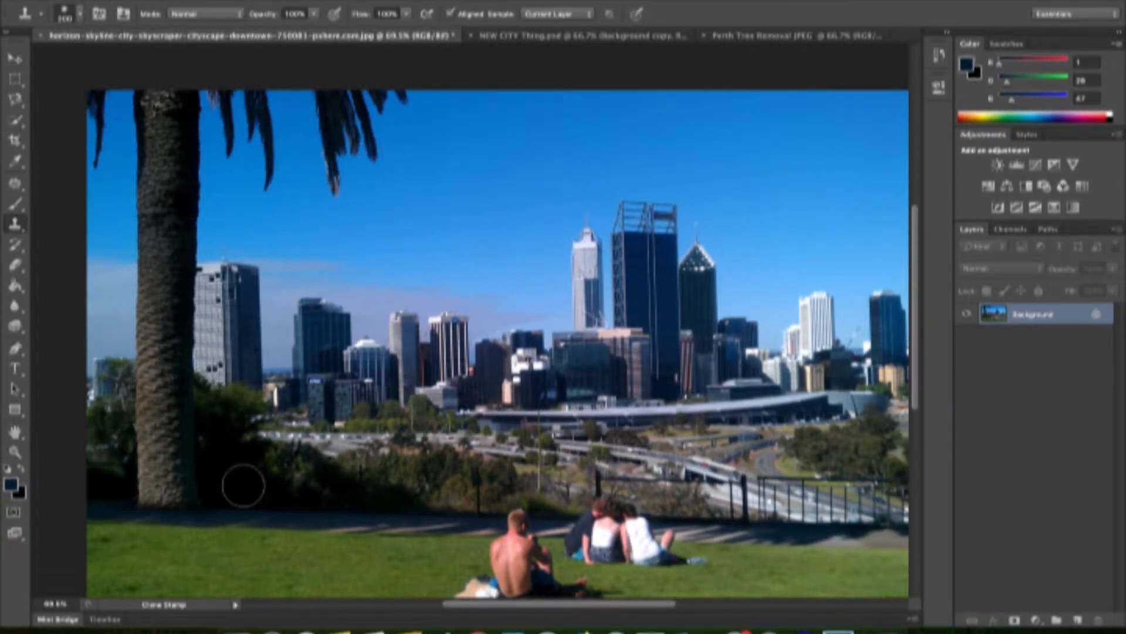
pyautogui.moveTo(244, 485)
pyautogui.mouseDown()
pyautogui.moveTo(146, 493)
pyautogui.moveTo(221, 477)
pyautogui.moveTo(182, 484)
pyautogui.mouseUp()
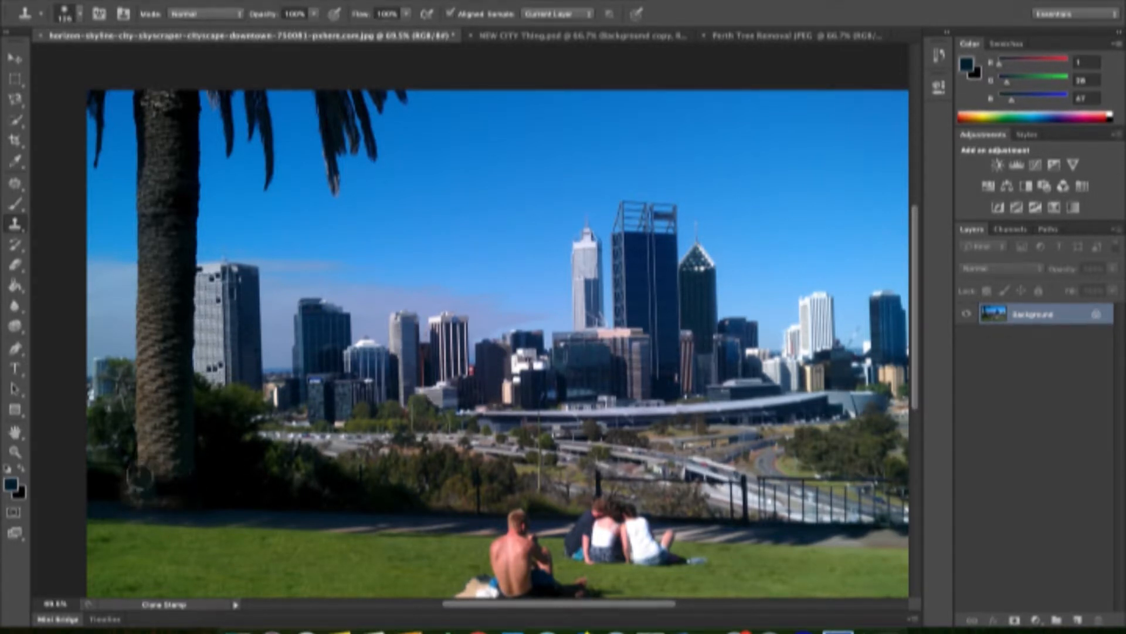
# Step: Resample the dark foliage beside the palm and clone it over the lower trunk up to the top of the bushes
pyautogui.keyDown('alt'); pyautogui.click(245, 467); pyautogui.keyUp('alt')
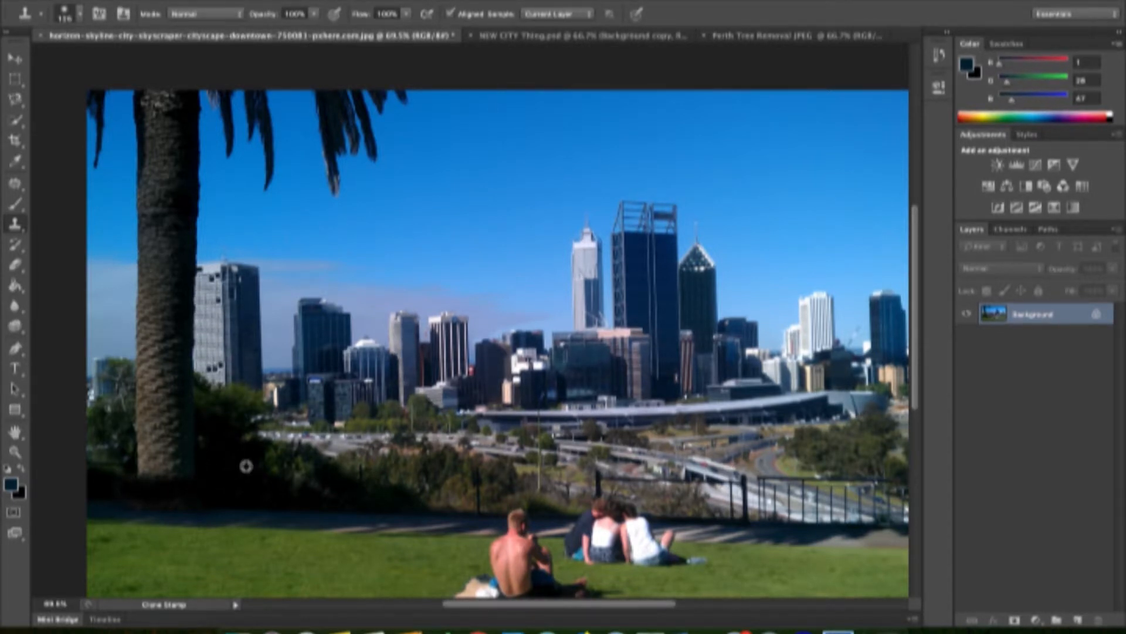
pyautogui.moveTo(208, 468); pyautogui.dragTo(144, 470)
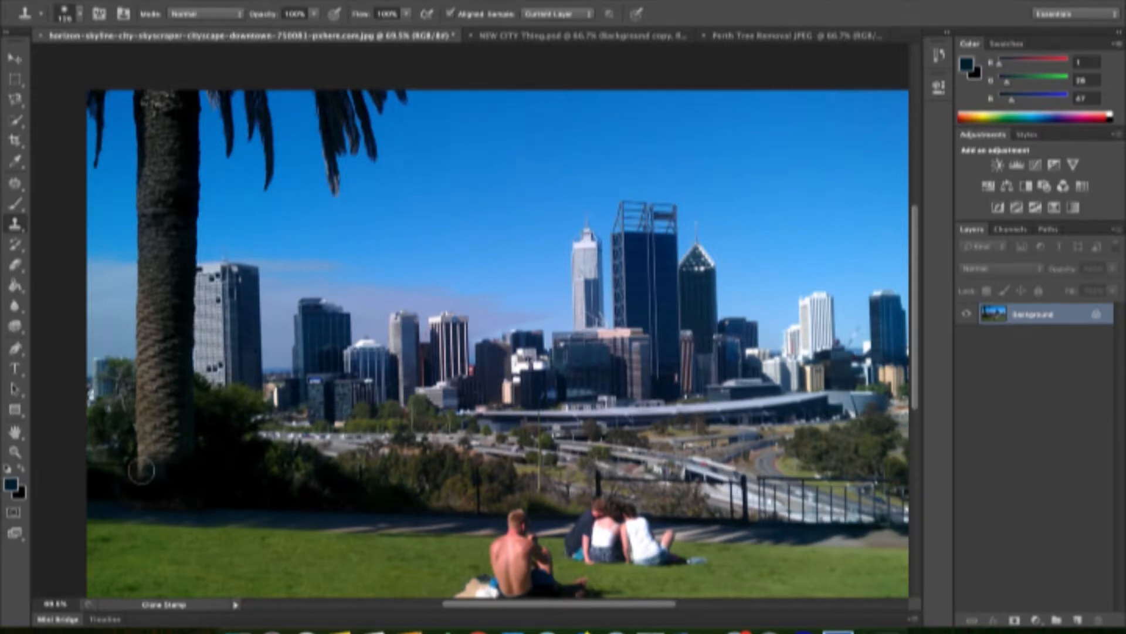
pyautogui.keyDown('alt'); pyautogui.click(222, 475); pyautogui.keyUp('alt')
pyautogui.moveTo(151, 475)
pyautogui.mouseDown()
pyautogui.moveTo(181, 461)
pyautogui.moveTo(161, 454)
pyautogui.mouseUp()
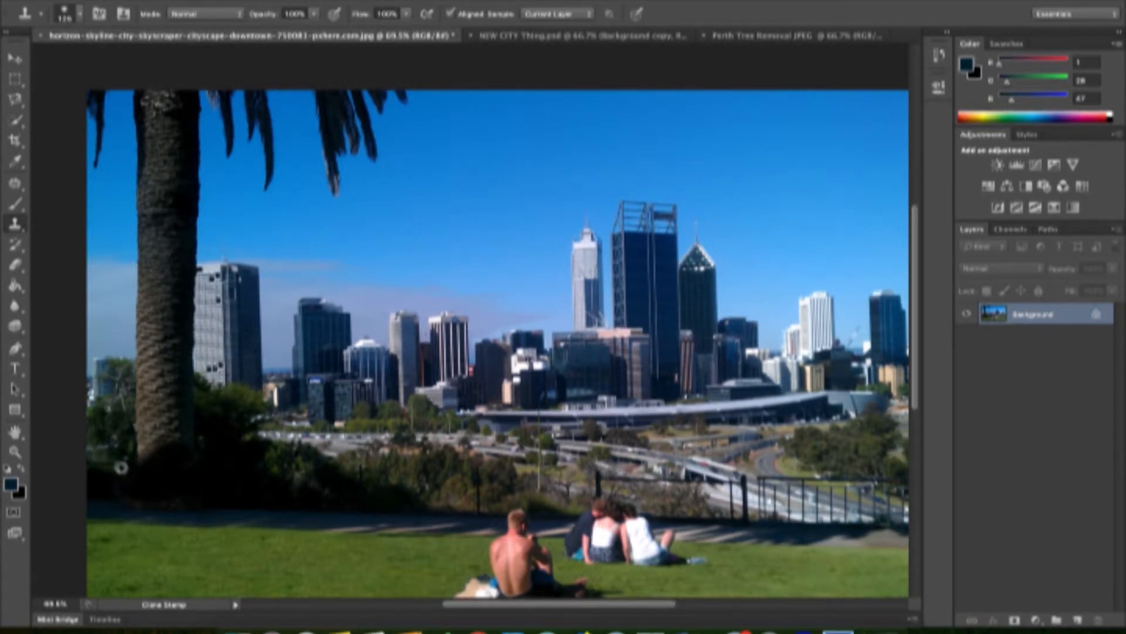
pyautogui.keyDown('alt'); pyautogui.click(220, 462); pyautogui.keyUp('alt')
pyautogui.moveTo(188, 445); pyautogui.dragTo(135, 445)
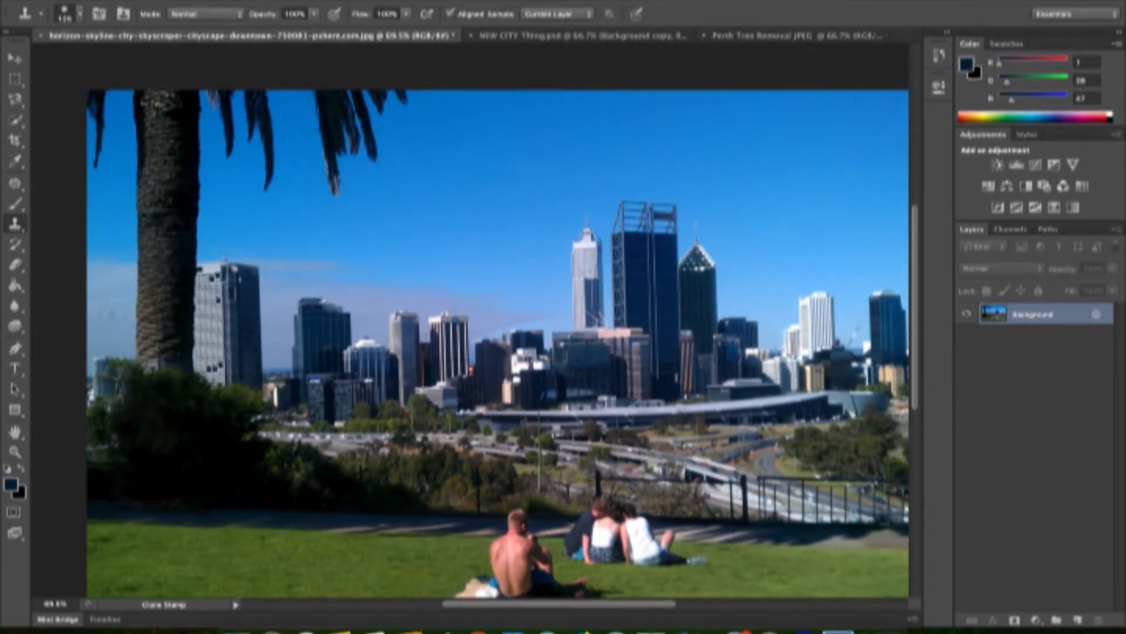
# Step: Sample the pale sky beside the palm and clone it over the section of trunk just above the bushes
pyautogui.keyDown('alt'); pyautogui.click(113, 323); pyautogui.keyUp('alt')
pyautogui.moveTo(128, 354); pyautogui.dragTo(144, 340)
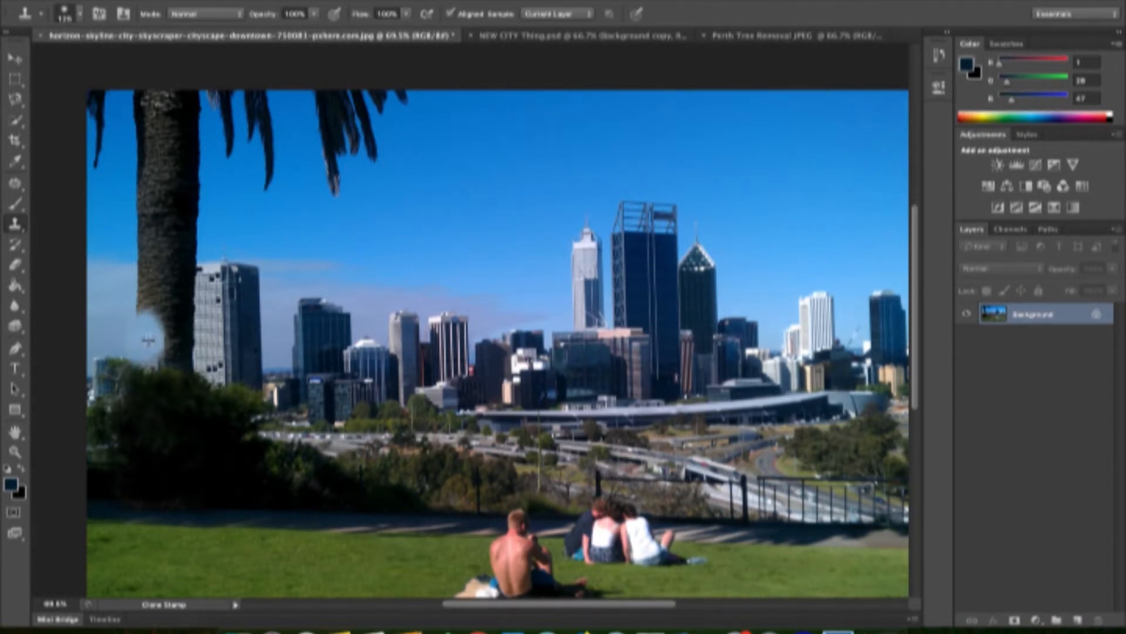
pyautogui.click(150, 349)
pyautogui.click(159, 355)
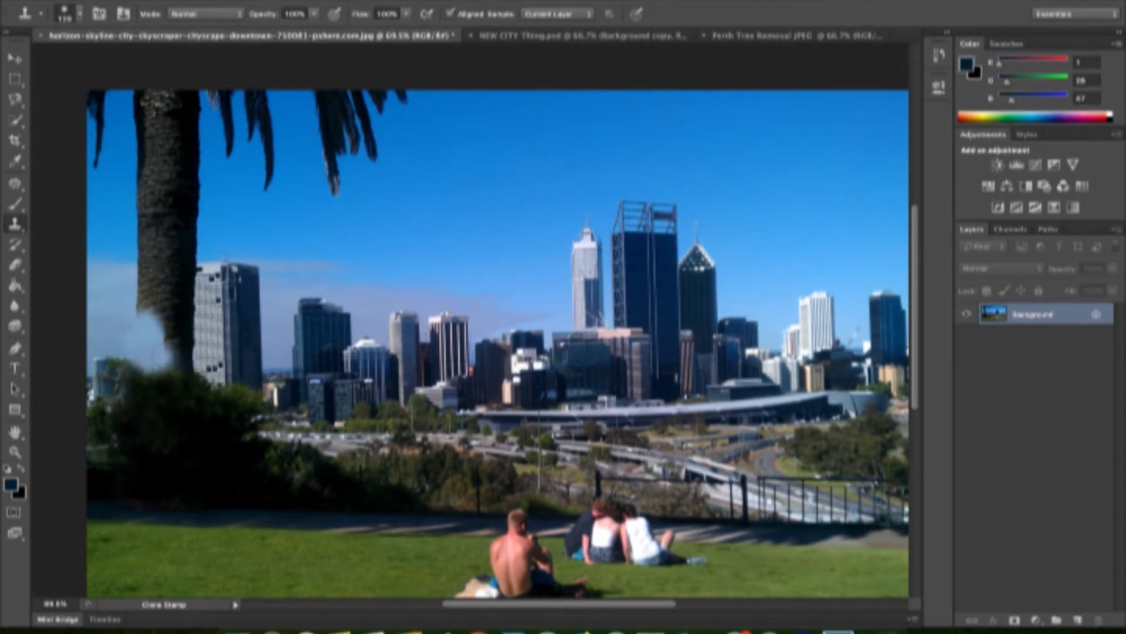
pyautogui.click(165, 350)
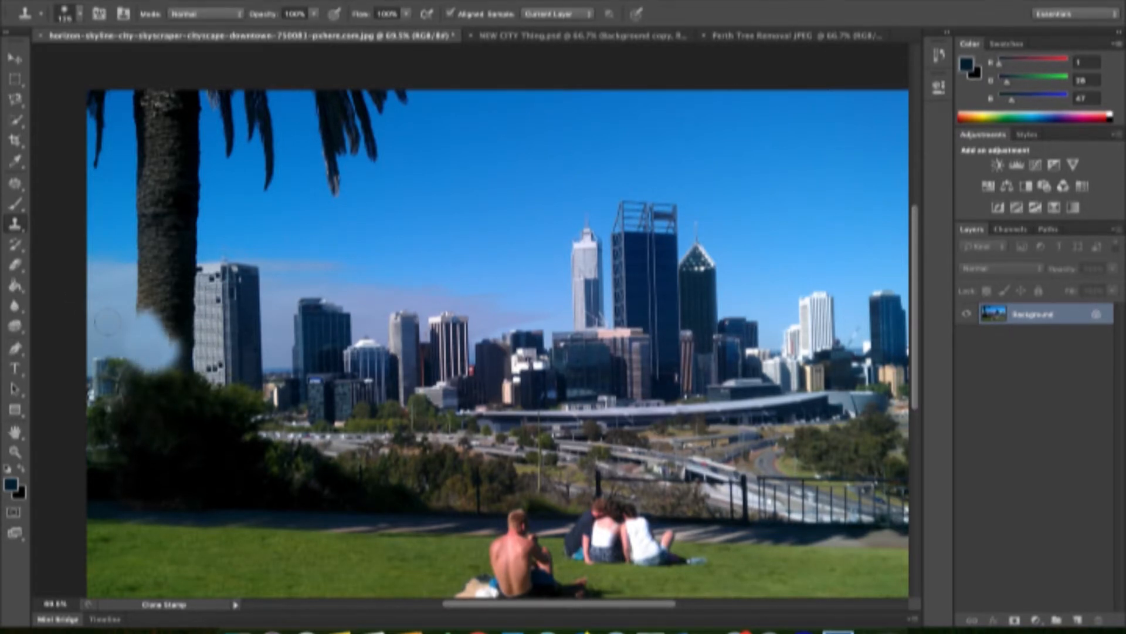
# Step: Clone the hazy sky over the trunk next to the tall light building, up to the top of the cloud band
pyautogui.click(17, 453)
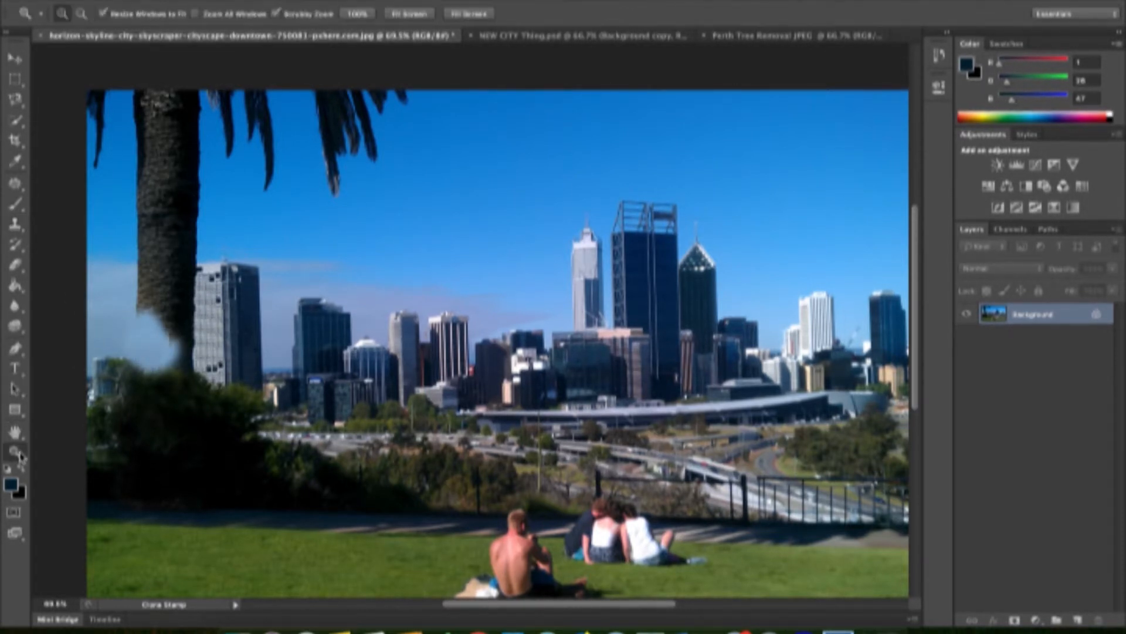
pyautogui.click(156, 349)
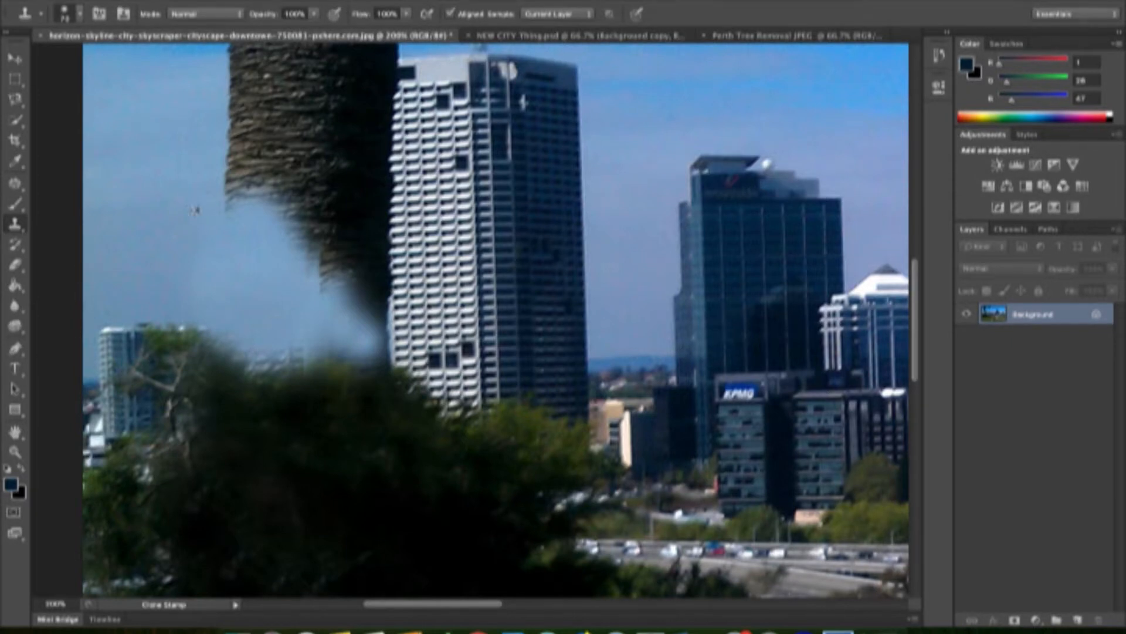
pyautogui.keyDown('alt'); pyautogui.click(138, 214); pyautogui.keyUp('alt')
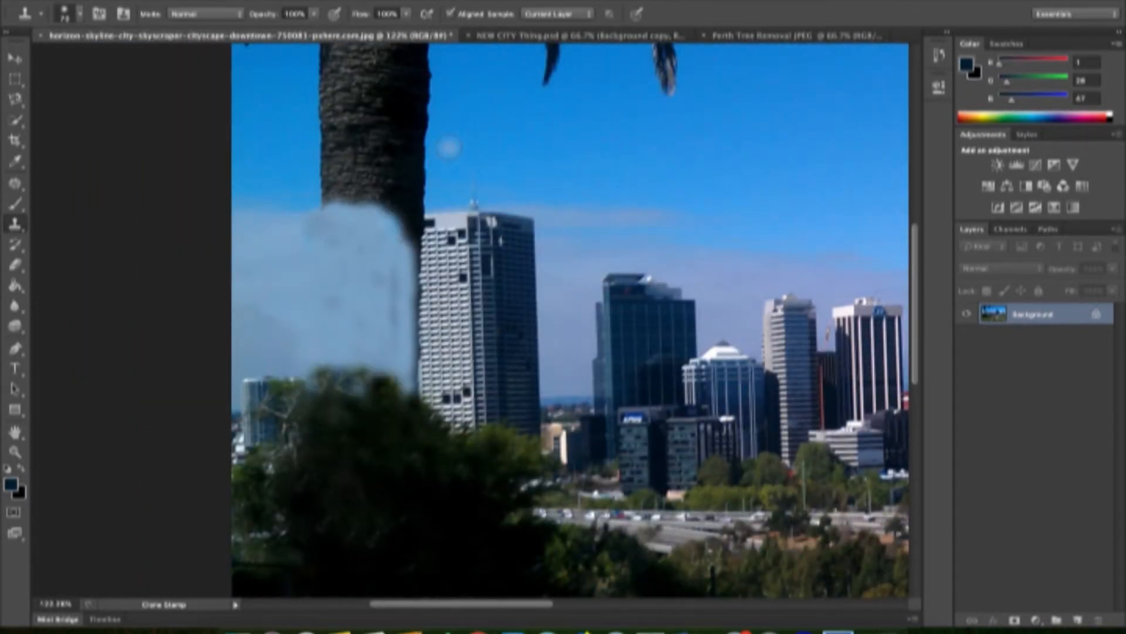
# Step: Enlarge the clone brush to 175 px and clone blue sky over the palm fronds hanging from the photo's upper edge
pyautogui.scroll(7, 447, 146)
pyautogui.hscroll(2, 448, 146)
pyautogui.scroll(-5, 447, 155)
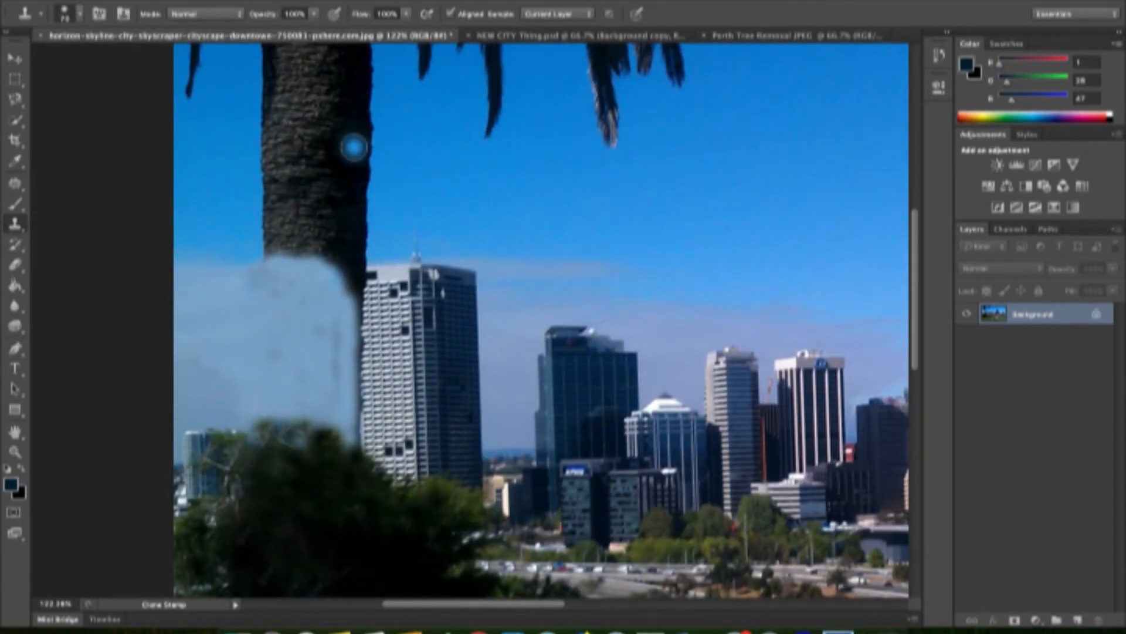
pyautogui.scroll(5, 352, 147)
pyautogui.hscroll(2, 352, 147)
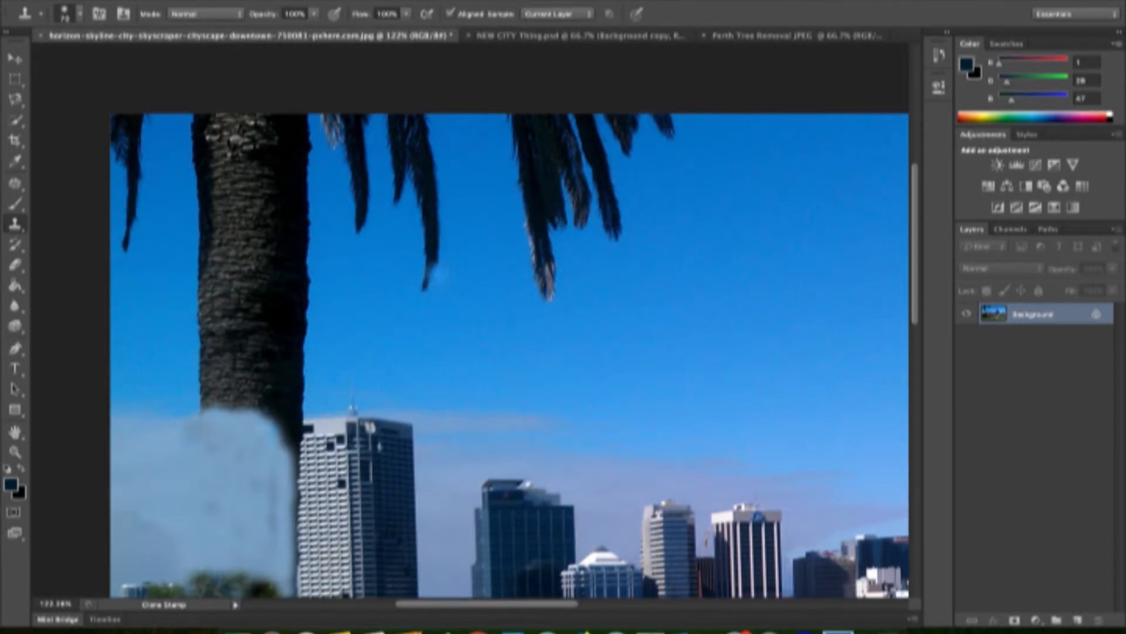
pyautogui.press(']')
pyautogui.press(']')
pyautogui.press(']')
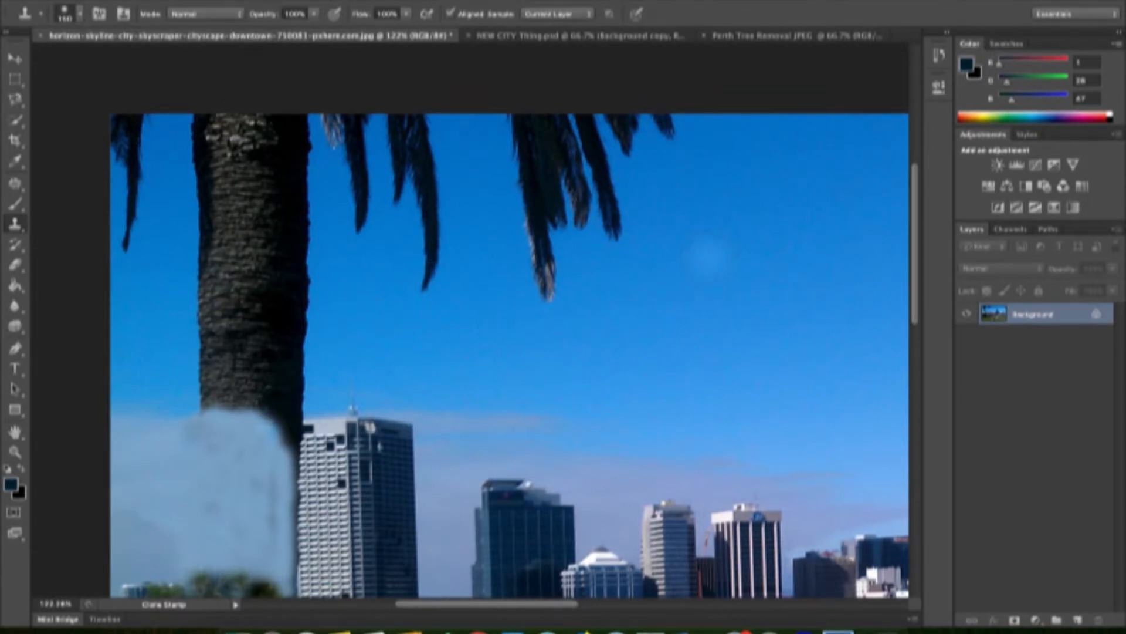
pyautogui.press(']')
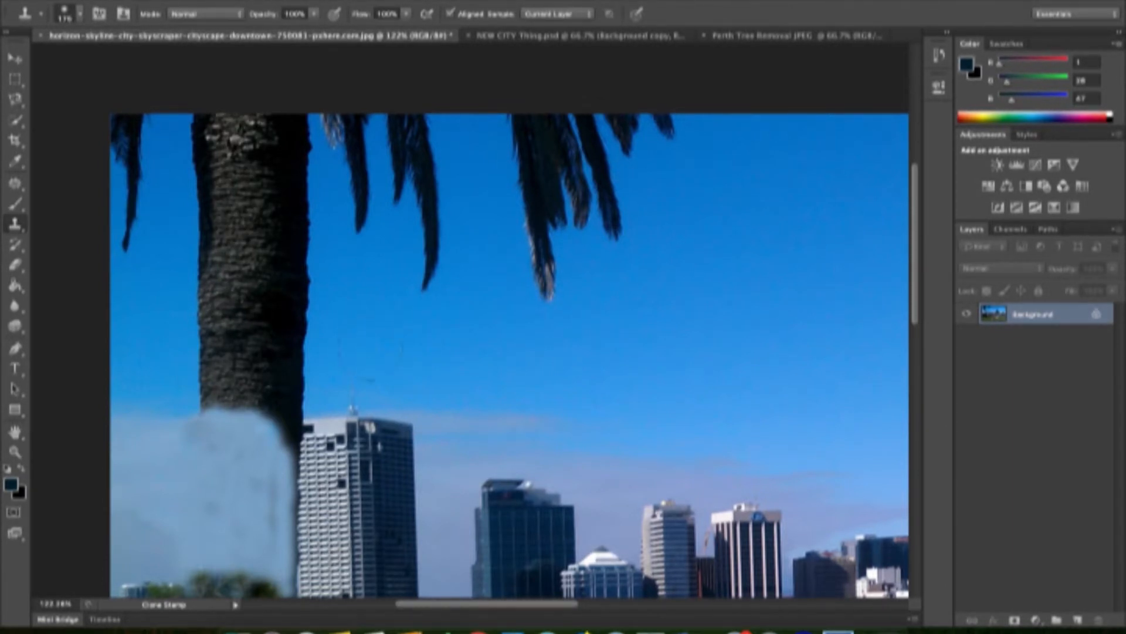
pyautogui.moveTo(422, 281)
pyautogui.mouseDown()
pyautogui.moveTo(414, 179)
pyautogui.moveTo(437, 245)
pyautogui.mouseUp()
pyautogui.moveTo(370, 234); pyautogui.dragTo(375, 153)
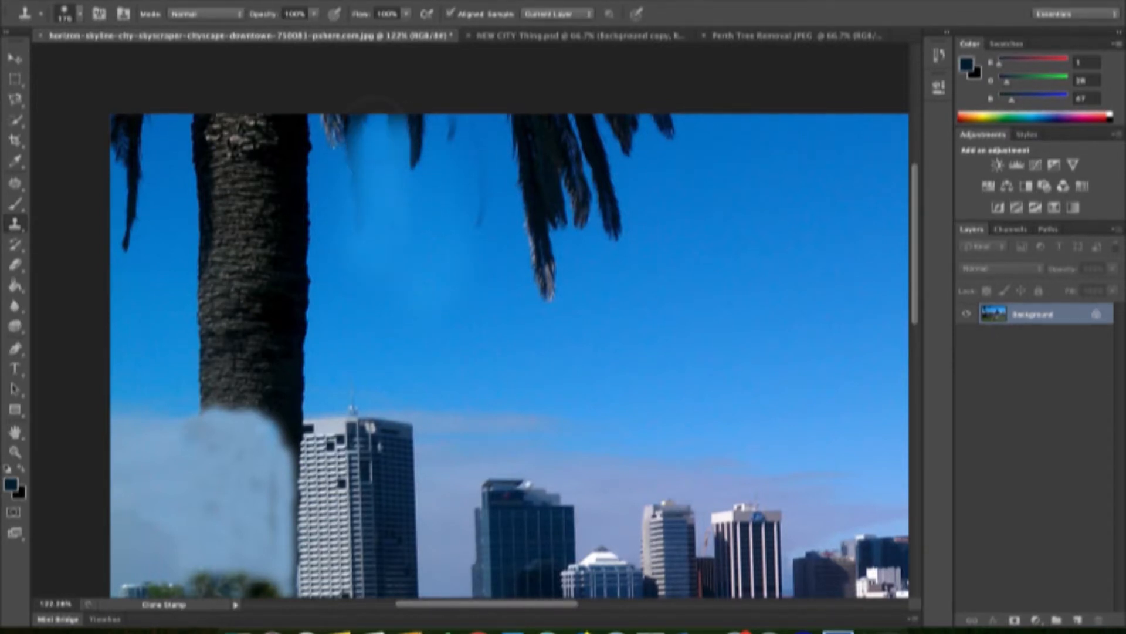
pyautogui.moveTo(329, 217); pyautogui.dragTo(352, 115)
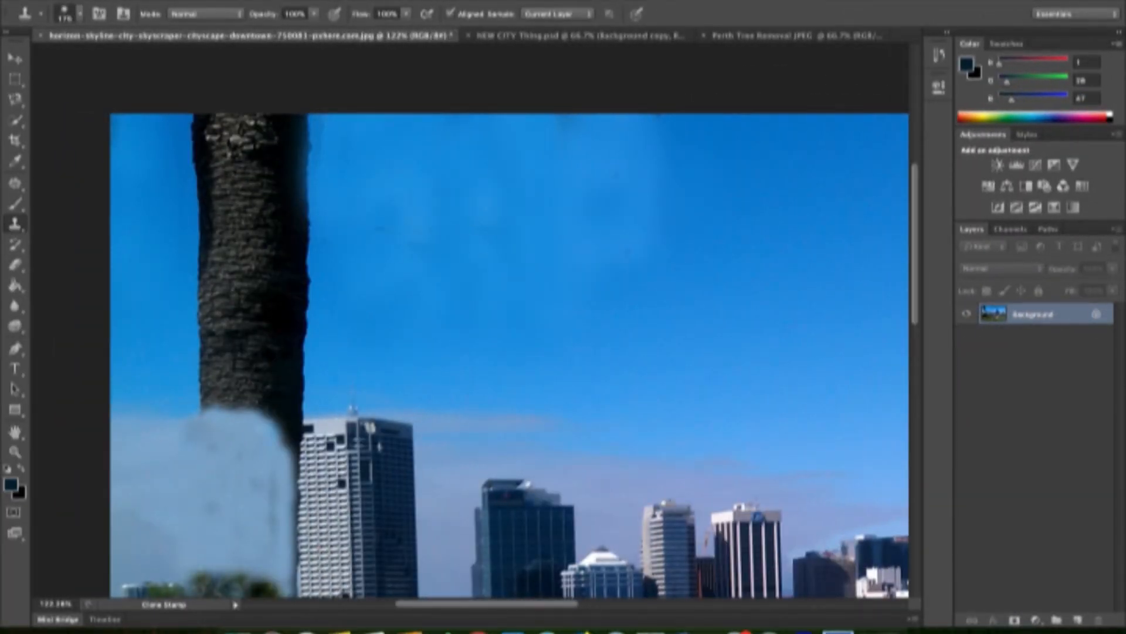
# Step: Clone blue sky over the remaining upper trunk and cover the dark remnants beside the tall building's roof
pyautogui.moveTo(302, 185); pyautogui.dragTo(185, 187)
pyautogui.moveTo(376, 184); pyautogui.dragTo(205, 181)
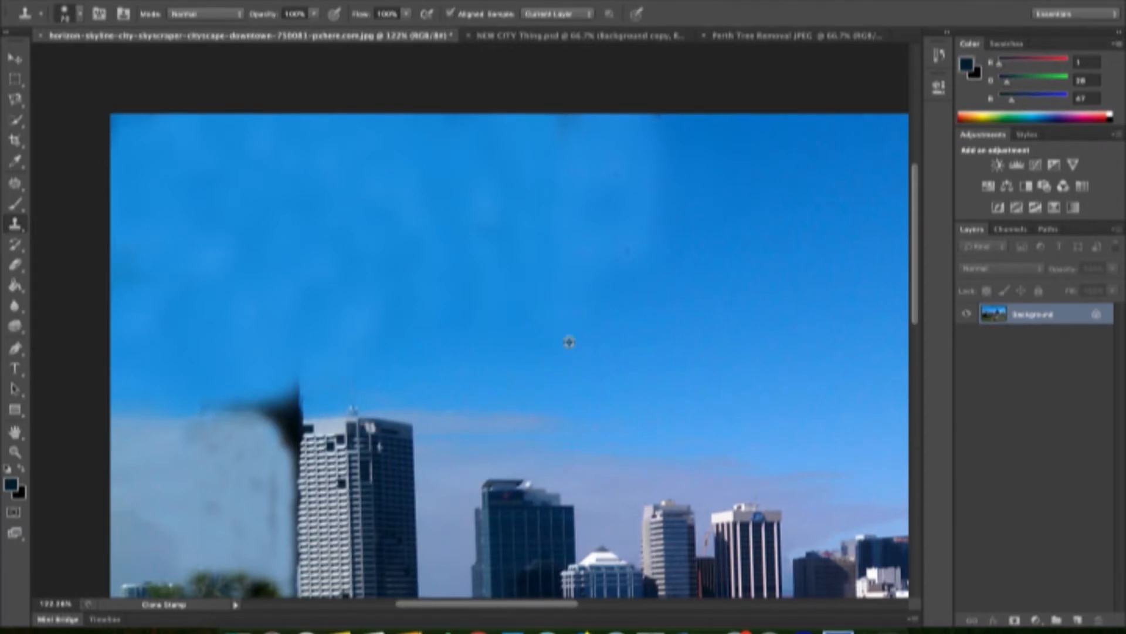
pyautogui.moveTo(232, 444)
pyautogui.mouseDown()
pyautogui.moveTo(300, 392)
pyautogui.moveTo(230, 391)
pyautogui.mouseUp()
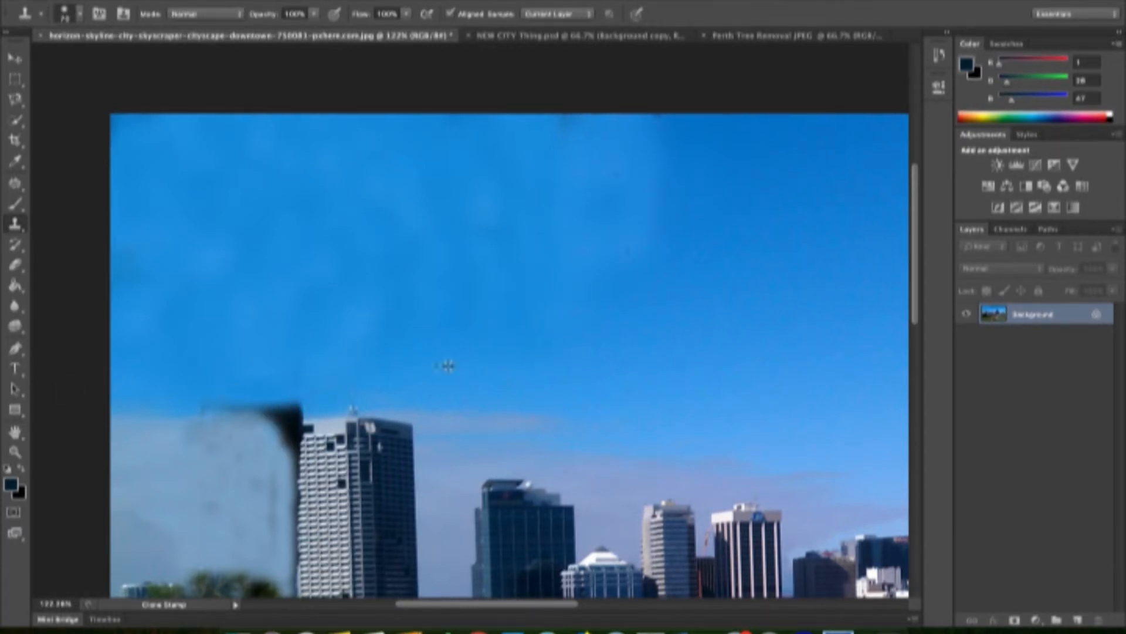
pyautogui.moveTo(296, 411); pyautogui.dragTo(243, 414)
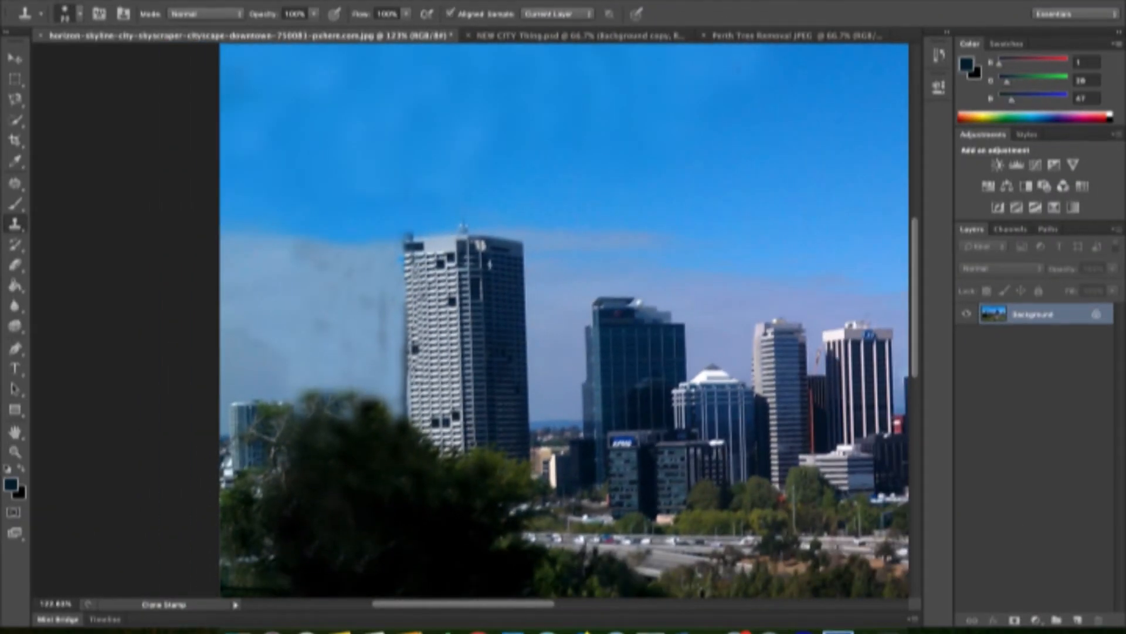
# Step: Zoom out to 66.67% to inspect the whole retouched skyline photo, and end with the Move tool active
pyautogui.click(15, 451)
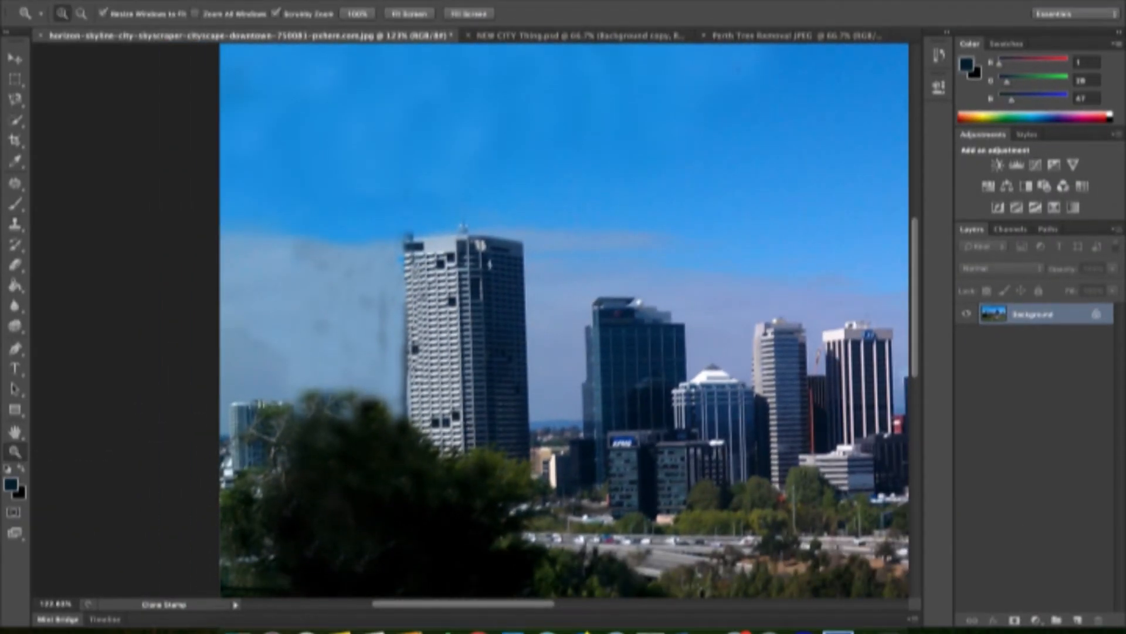
pyautogui.keyDown('alt'); pyautogui.click(348, 352); pyautogui.keyUp('alt')
pyautogui.keyDown('alt'); pyautogui.click(347, 352); pyautogui.keyUp('alt')
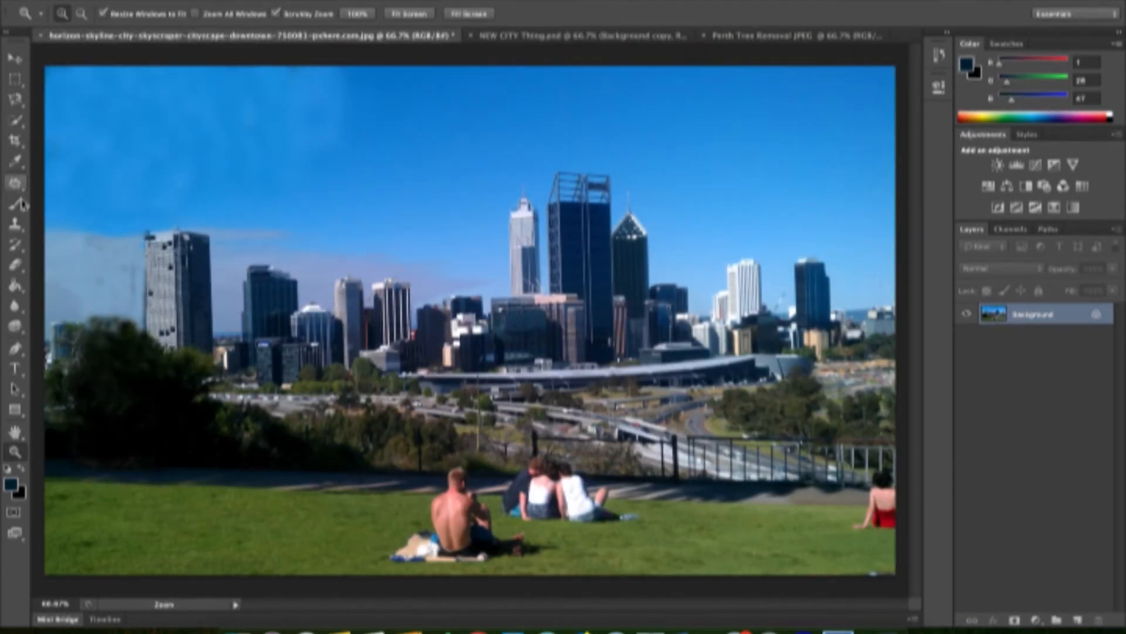
pyautogui.click(15, 223)
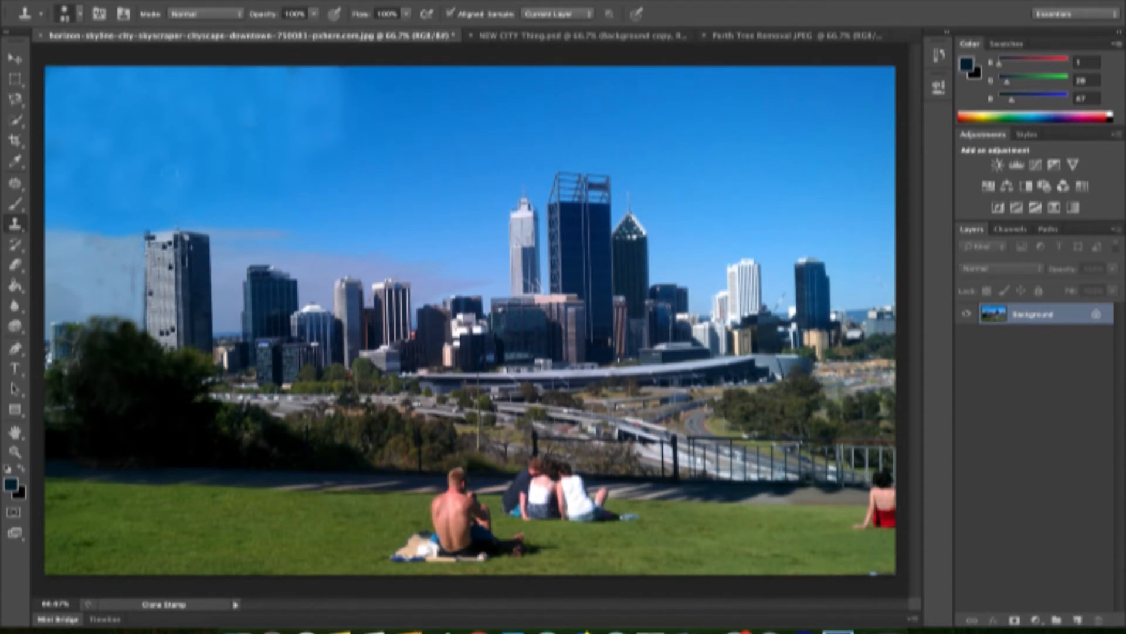
pyautogui.click(14, 59)
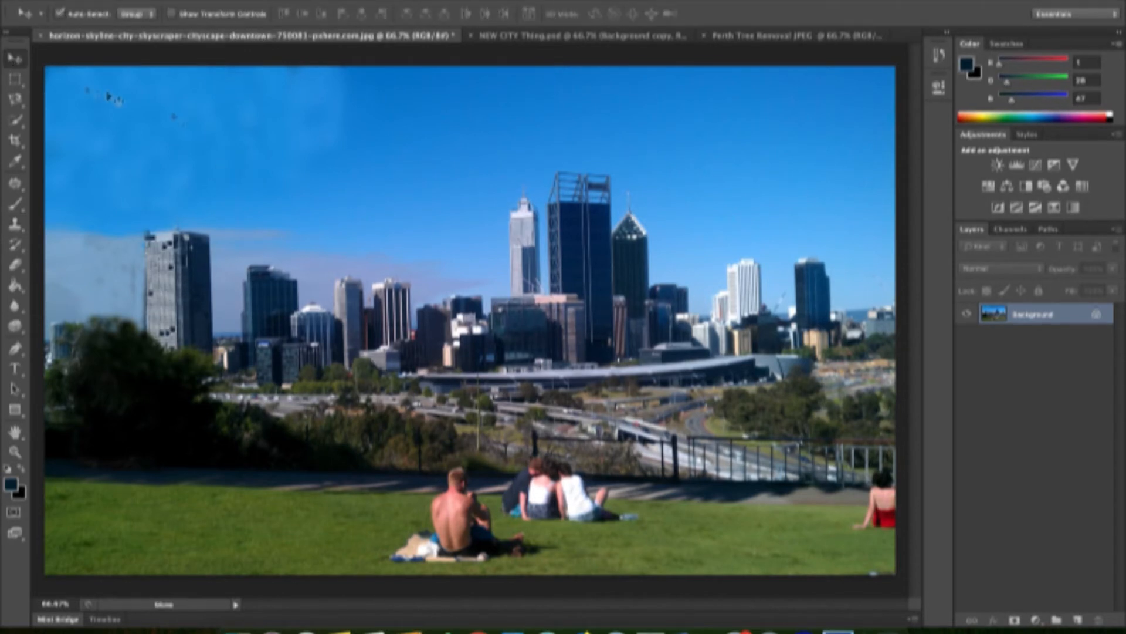
# Step: Compare the retouched photo with the Perth Tree Removal JPEG and the NEW CITY Thing.psd composite, finishing back on the retouched photo
pyautogui.click(749, 35)
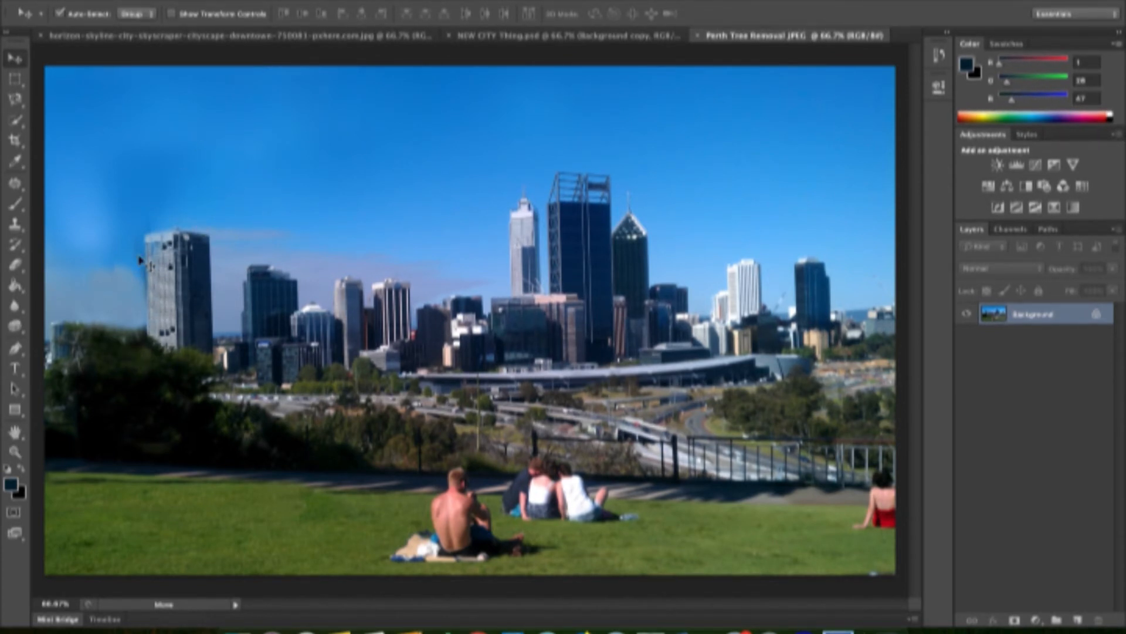
pyautogui.scroll(2, 141, 260)
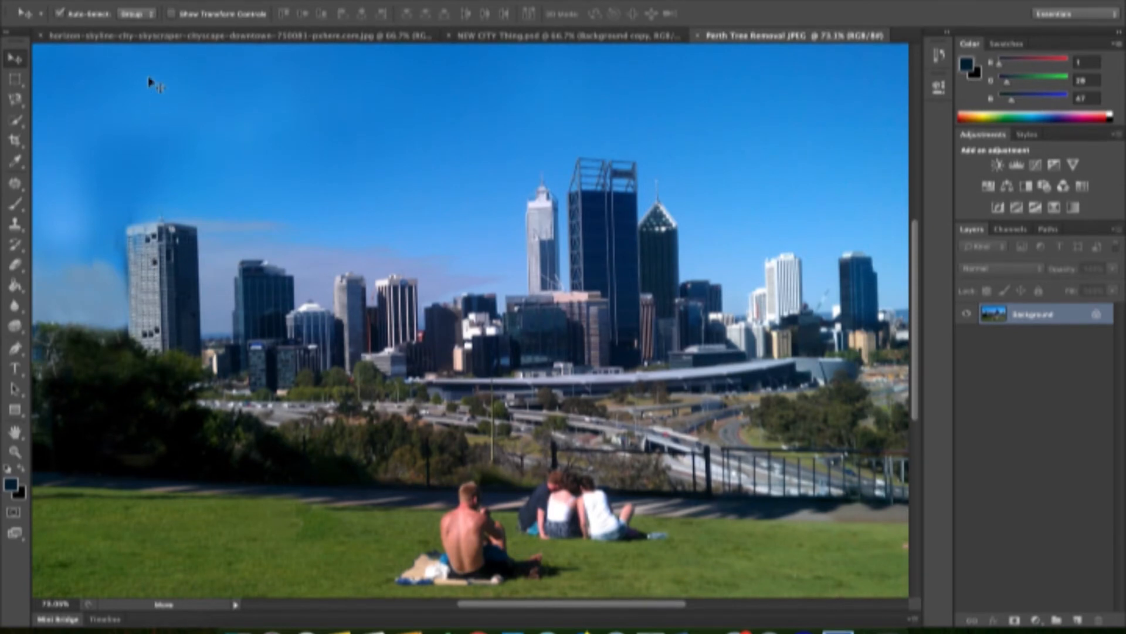
pyautogui.click(151, 36)
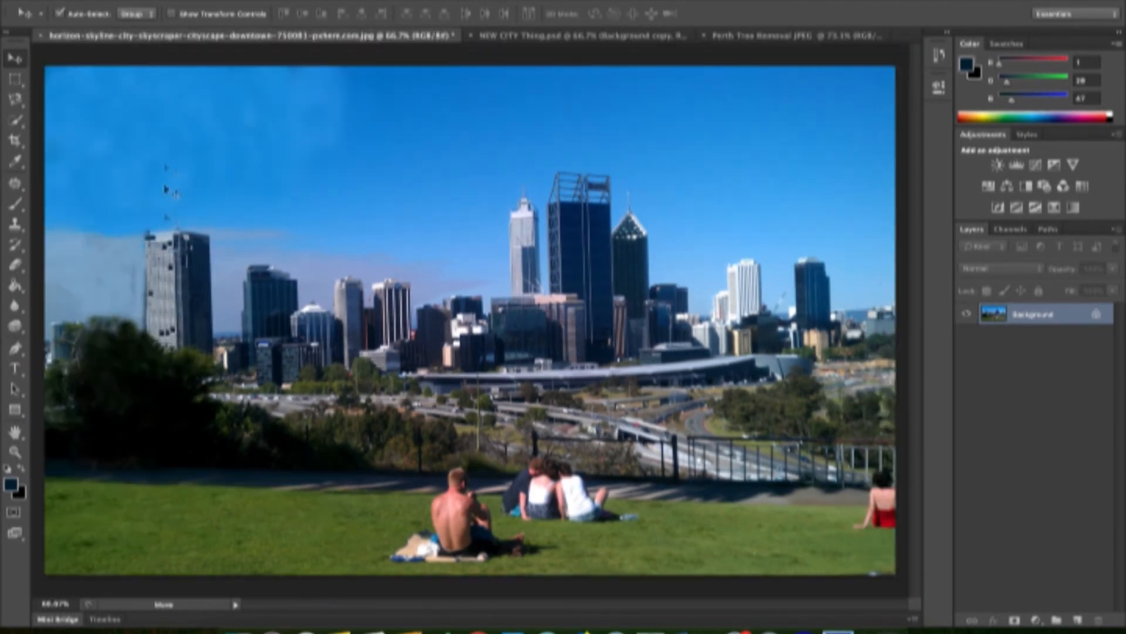
pyautogui.click(739, 36)
pyautogui.scroll(-1, 592, 176)
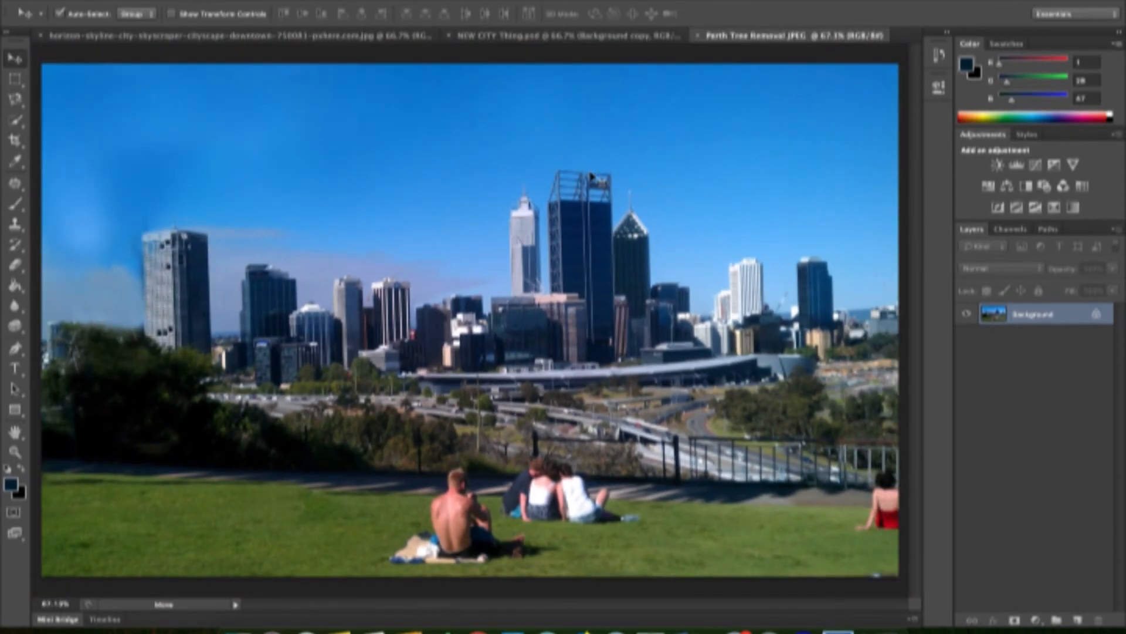
pyautogui.scroll(-1, 591, 177)
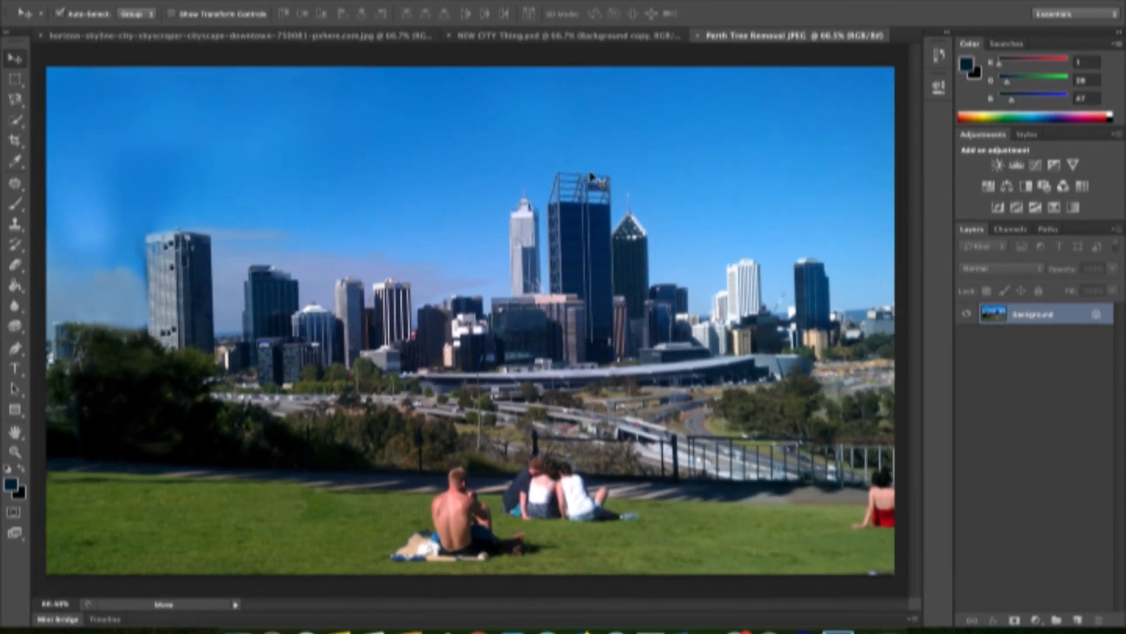
pyautogui.click(557, 39)
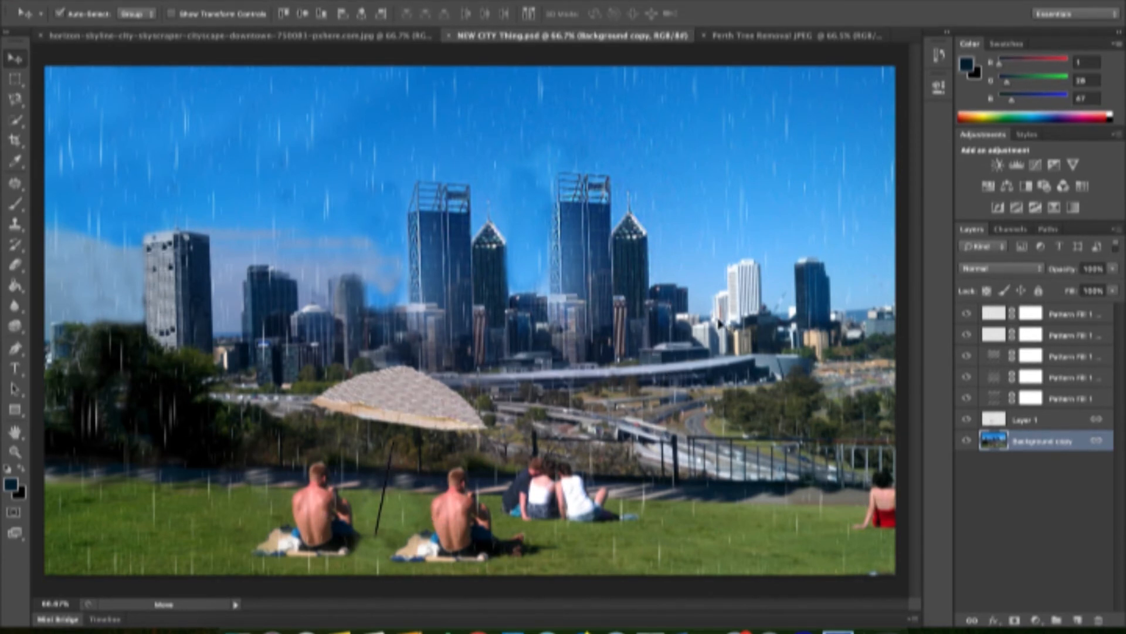
pyautogui.click(293, 36)
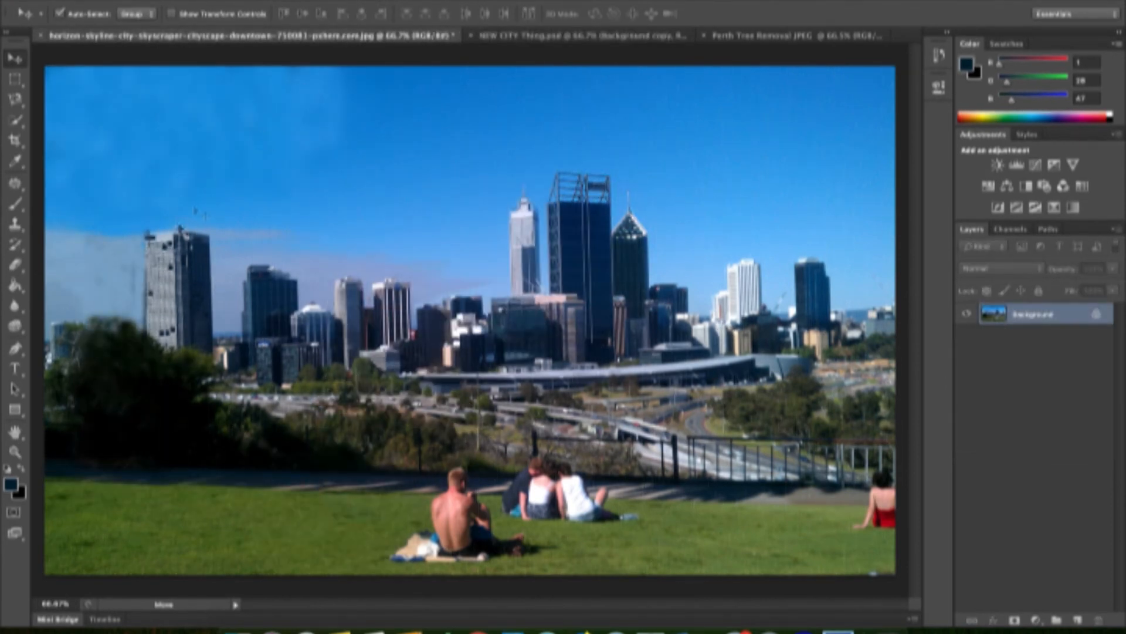